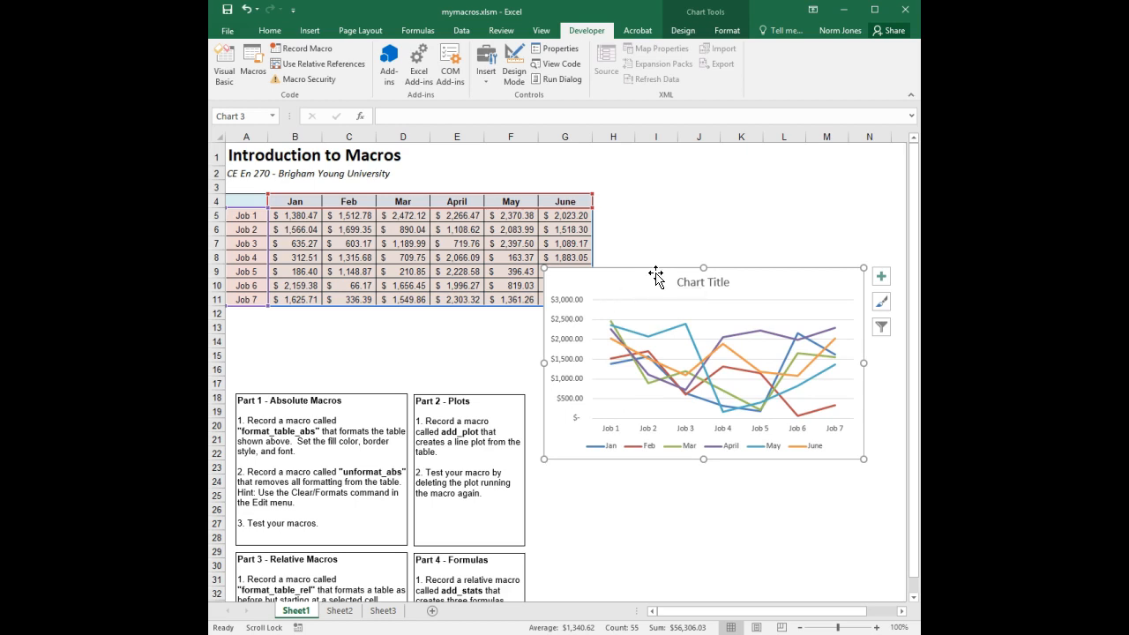
# Step: Delete the line chart and run the unformat_abs macro to strip the job cost table's formatting
pyautogui.press('Delete')
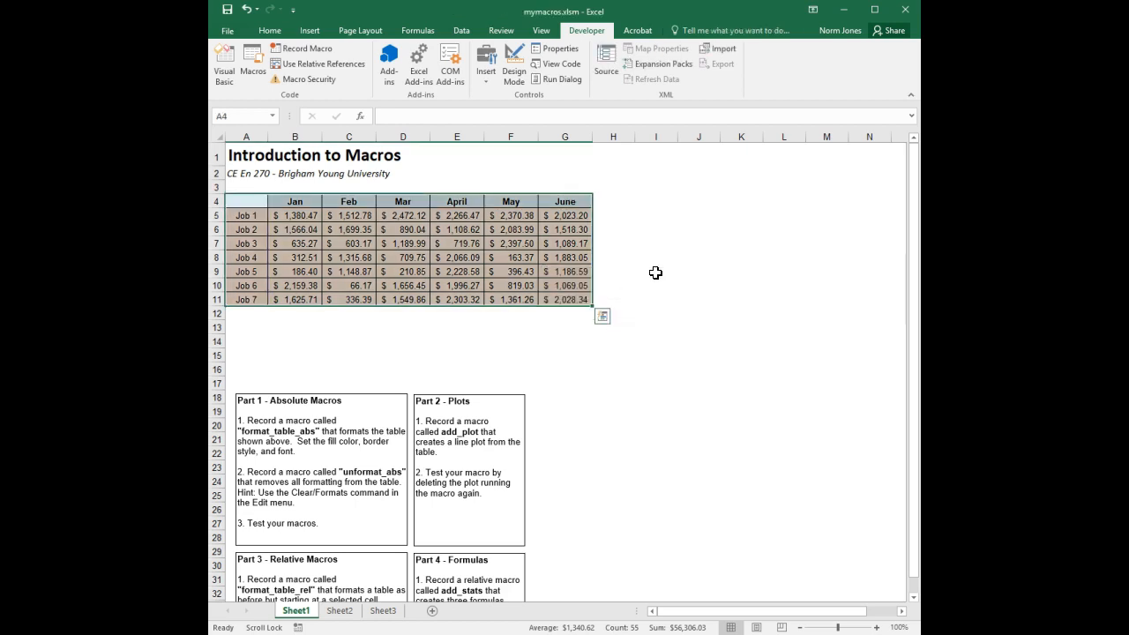
pyautogui.click(249, 52)
pyautogui.click(595, 261)
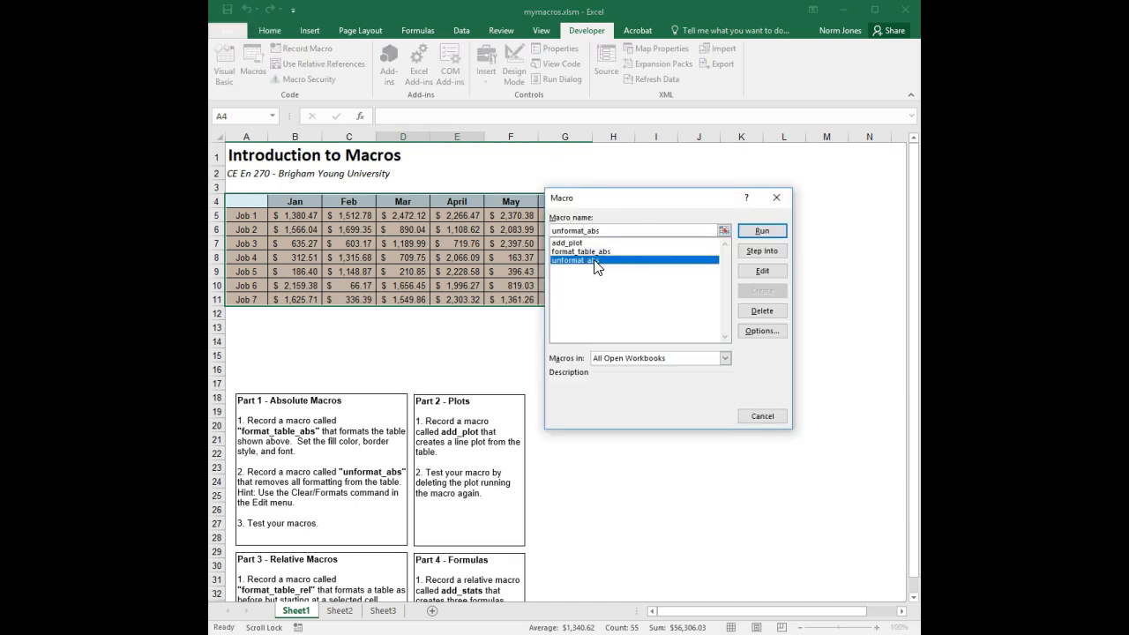
pyautogui.click(779, 231)
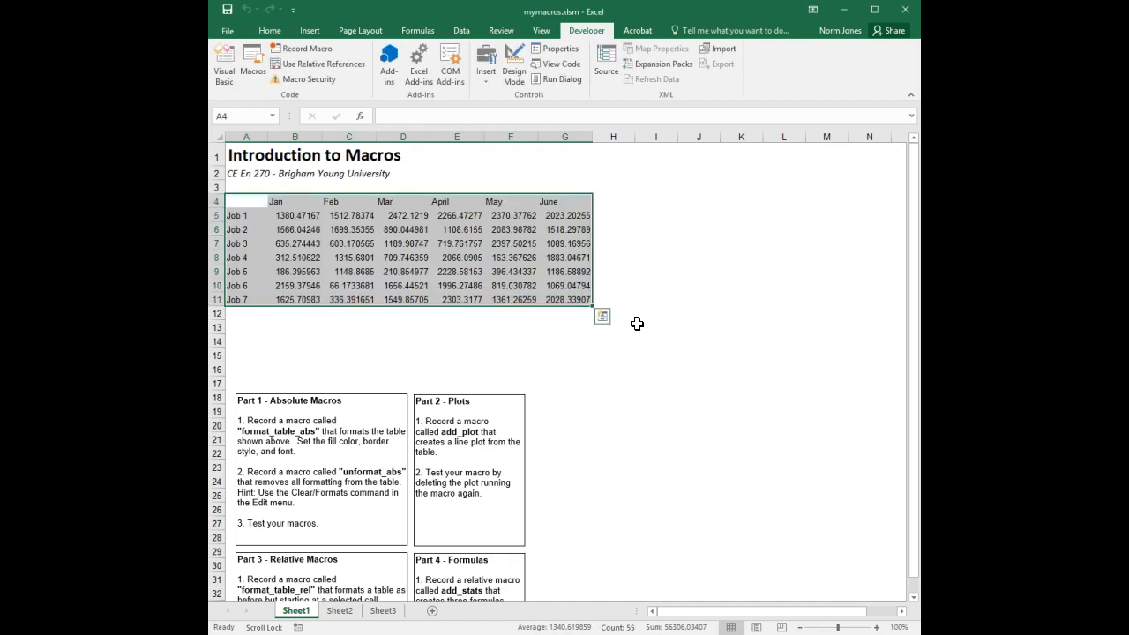
pyautogui.click(626, 326)
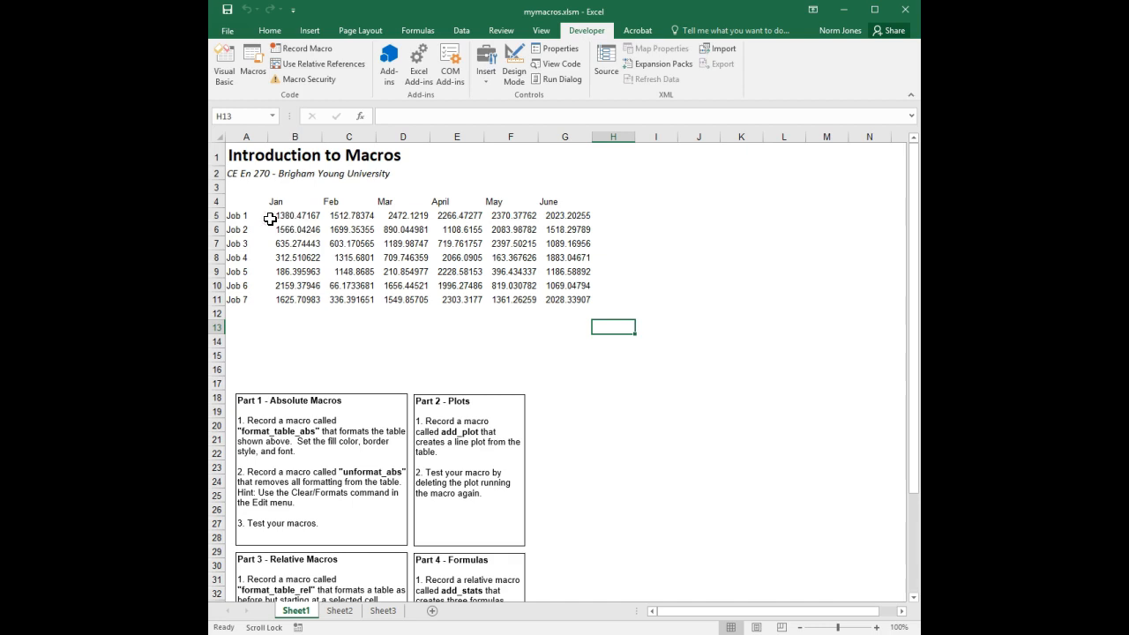
# Step: With table A4:G11 selected, turn on relative references and start recording a macro named format_table_rel in this workbook
pyautogui.moveTo(246, 201); pyautogui.dragTo(553, 300)
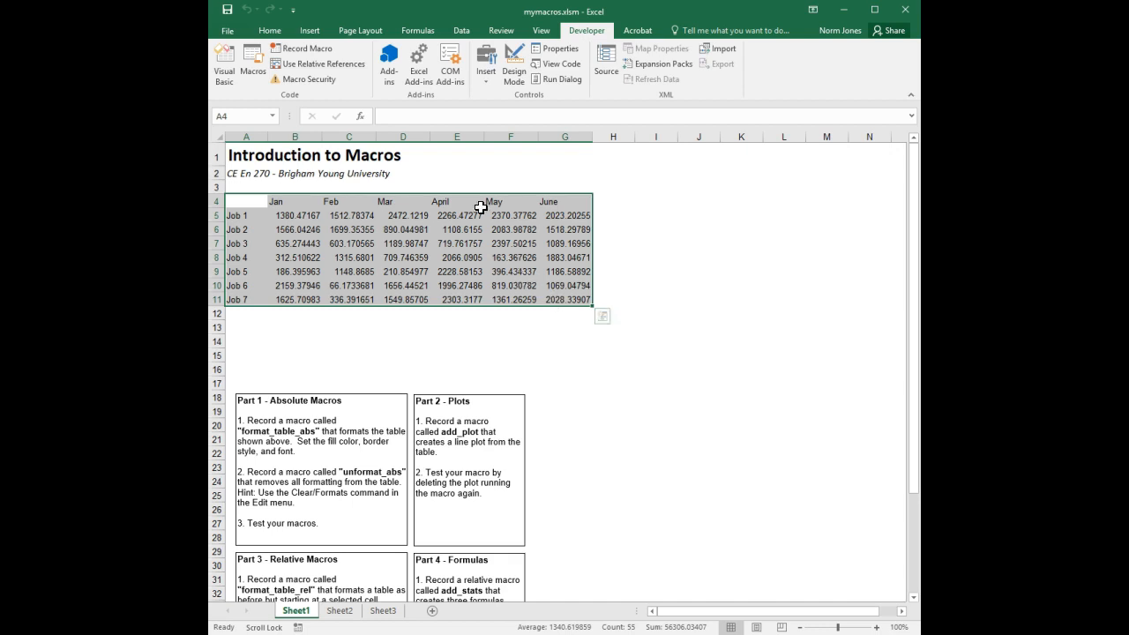
pyautogui.click(322, 61)
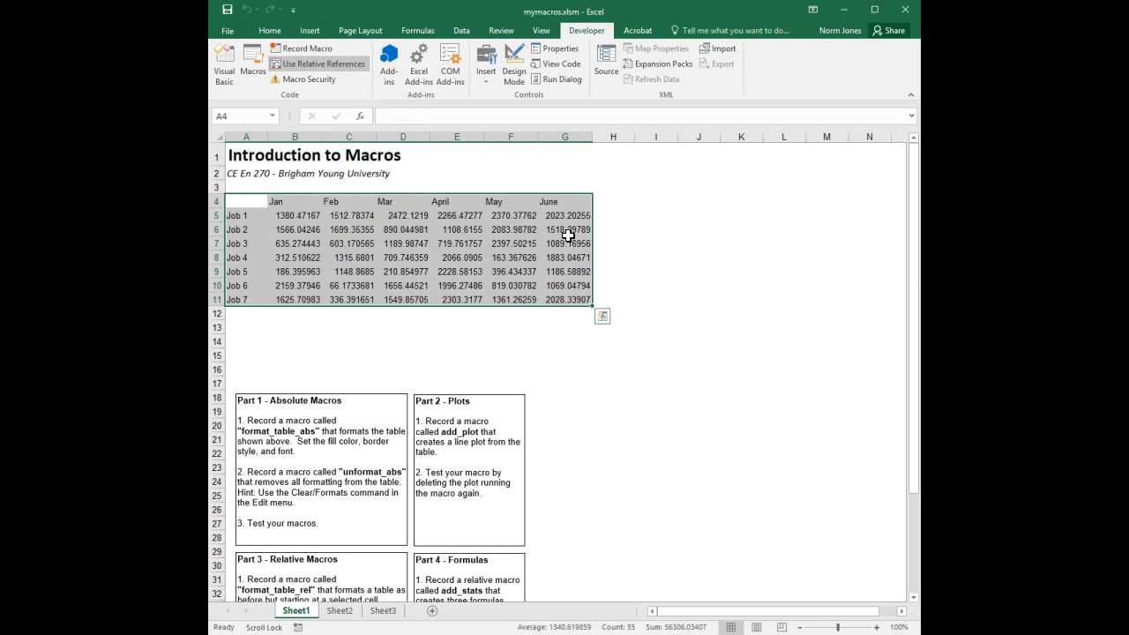
pyautogui.click(302, 51)
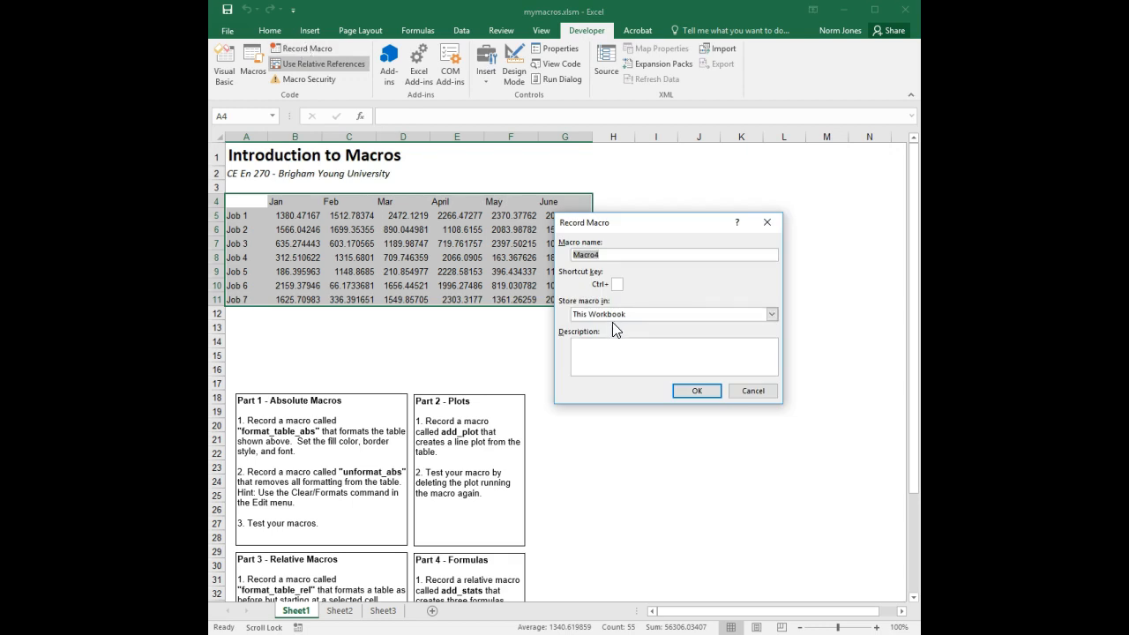
pyautogui.write('format_table_rel')
pyautogui.click(696, 390)
# Step: Give the selected table all borders, light blue fill, centered alignment, Accounting number format and italic text, and stop the macro recording
pyautogui.click(268, 32)
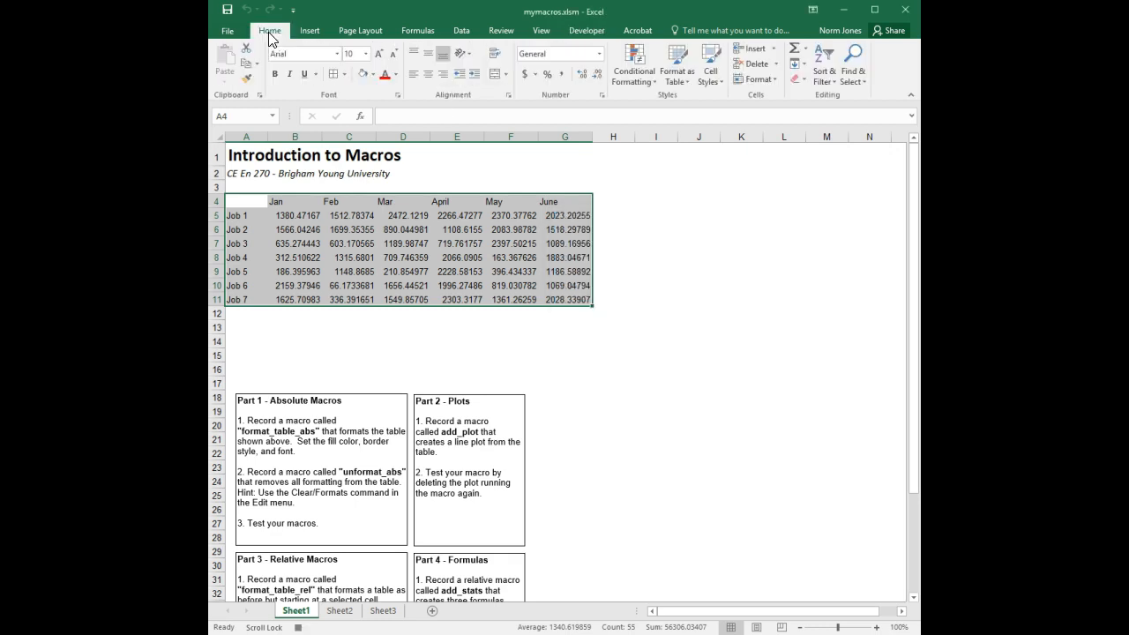
pyautogui.click(334, 74)
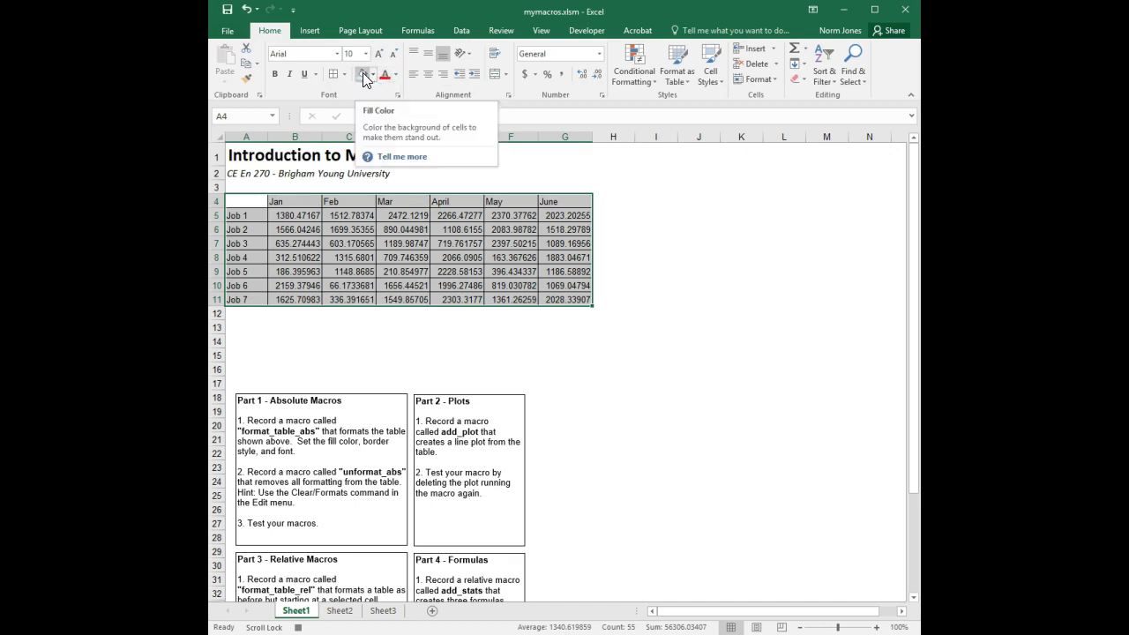
pyautogui.click(362, 74)
pyautogui.click(427, 75)
pyautogui.click(524, 74)
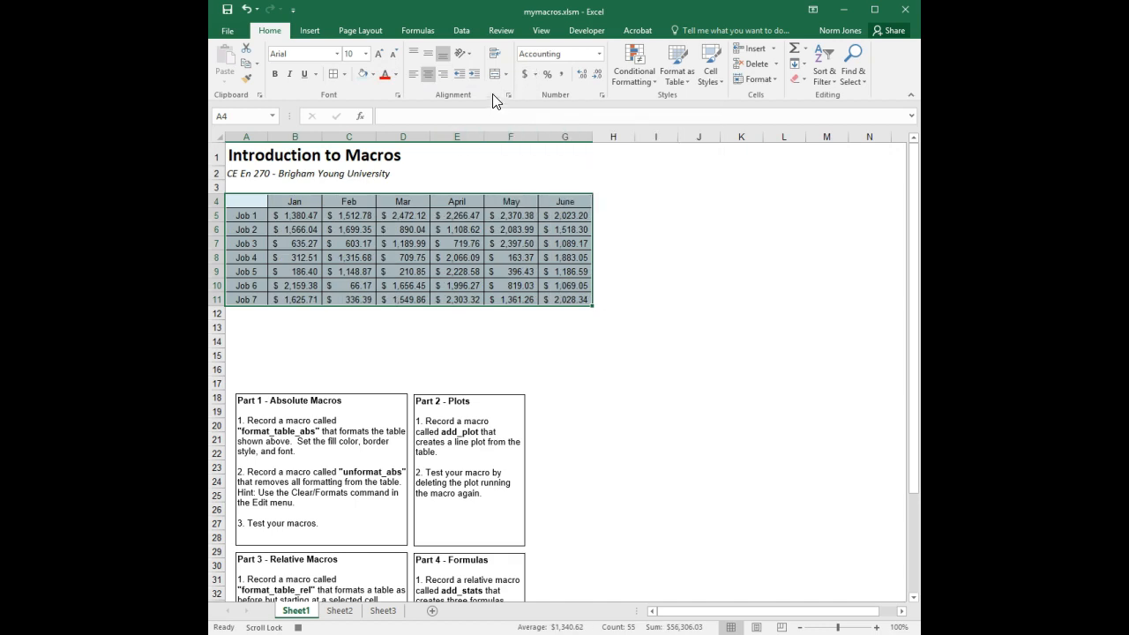
pyautogui.click(288, 74)
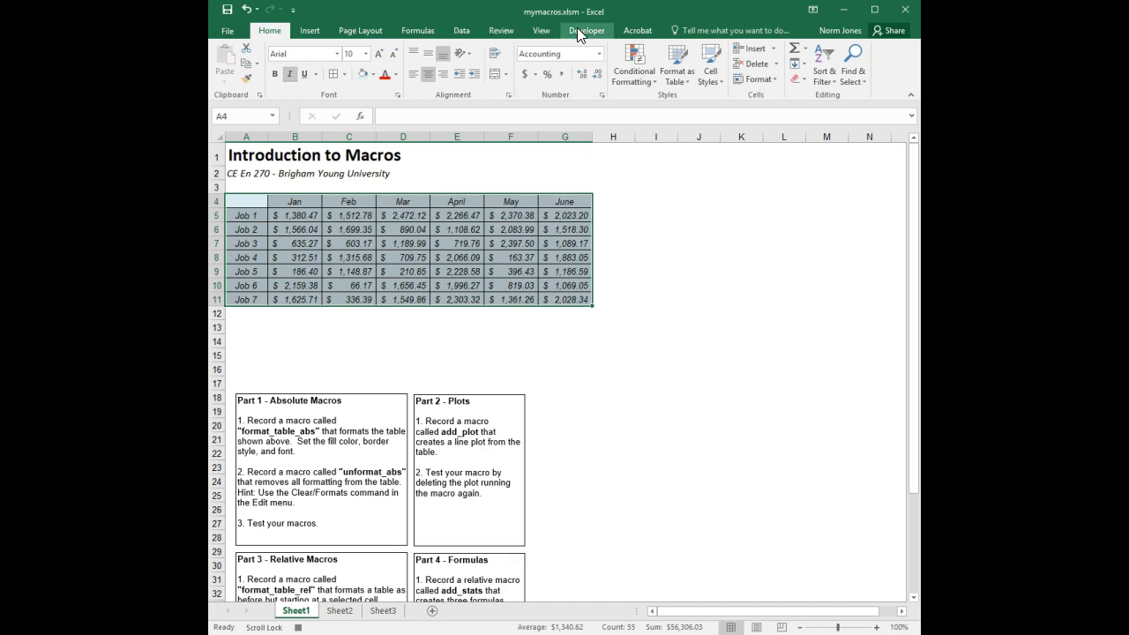
pyautogui.click(578, 32)
pyautogui.click(311, 49)
# Step: Record a relative macro named unformat_rel that clears all formats from the selected table
pyautogui.click(318, 64)
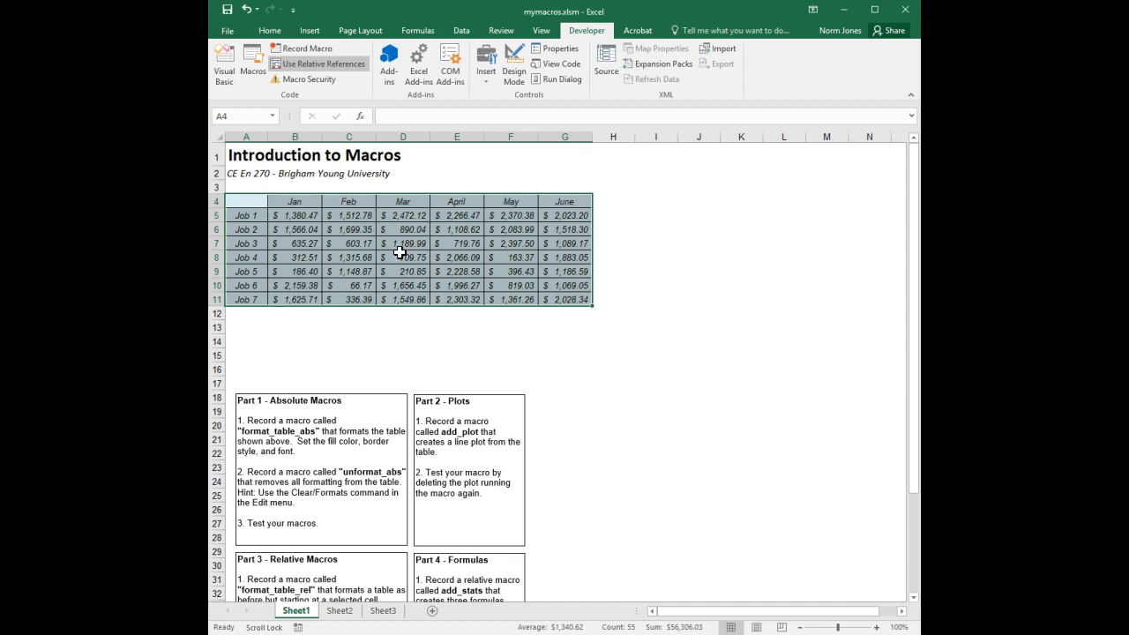
pyautogui.click(307, 48)
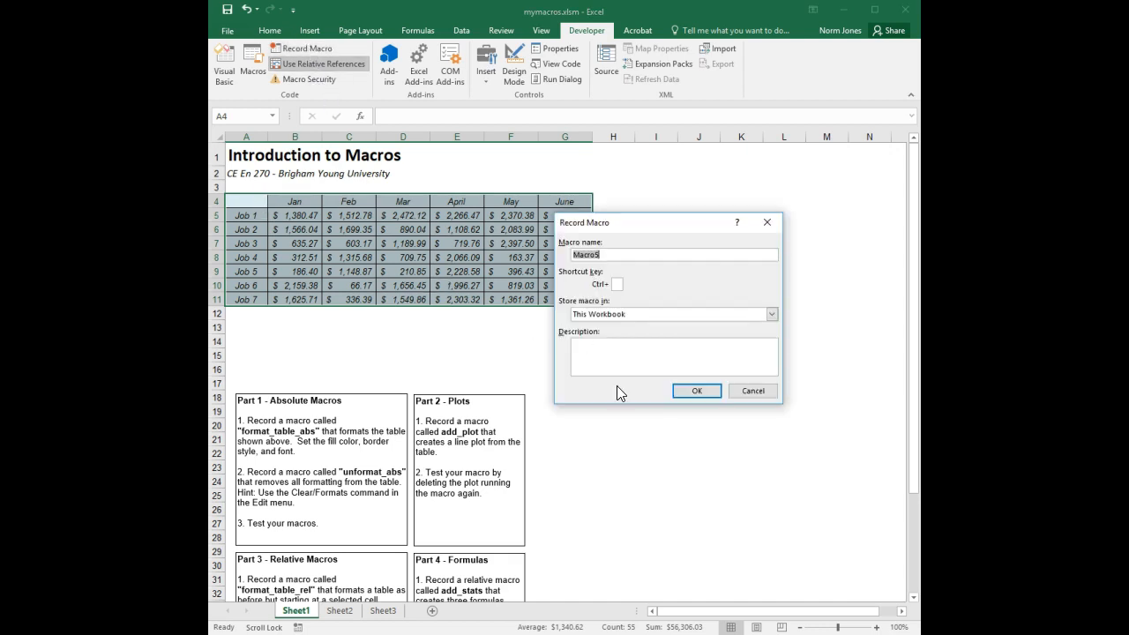
pyautogui.write('unformat_rel')
pyautogui.click(694, 391)
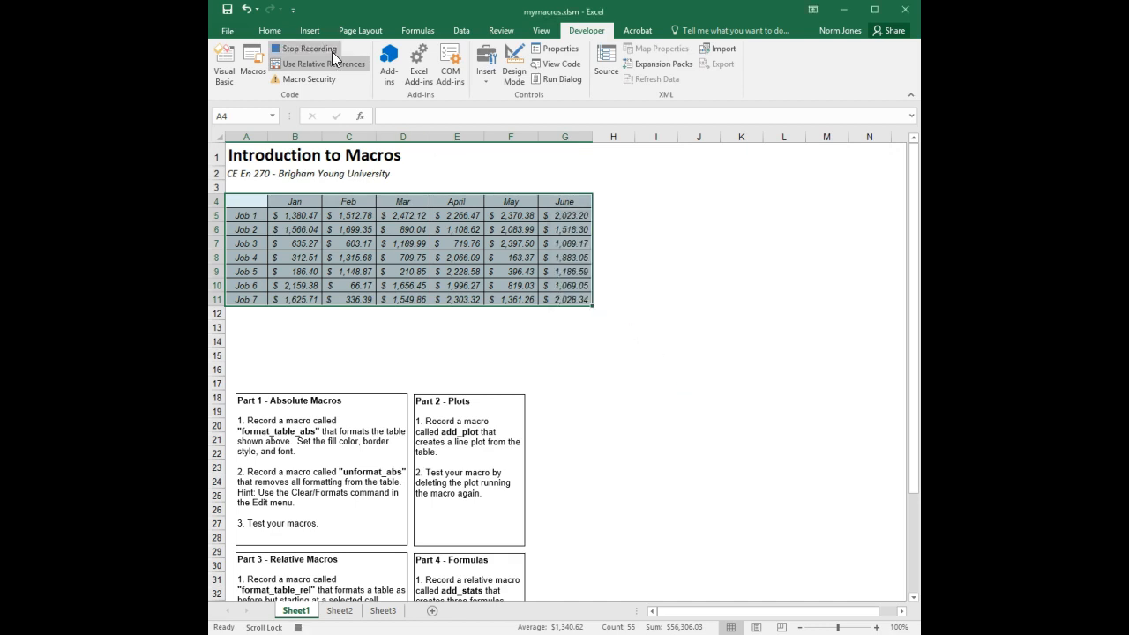
pyautogui.click(268, 33)
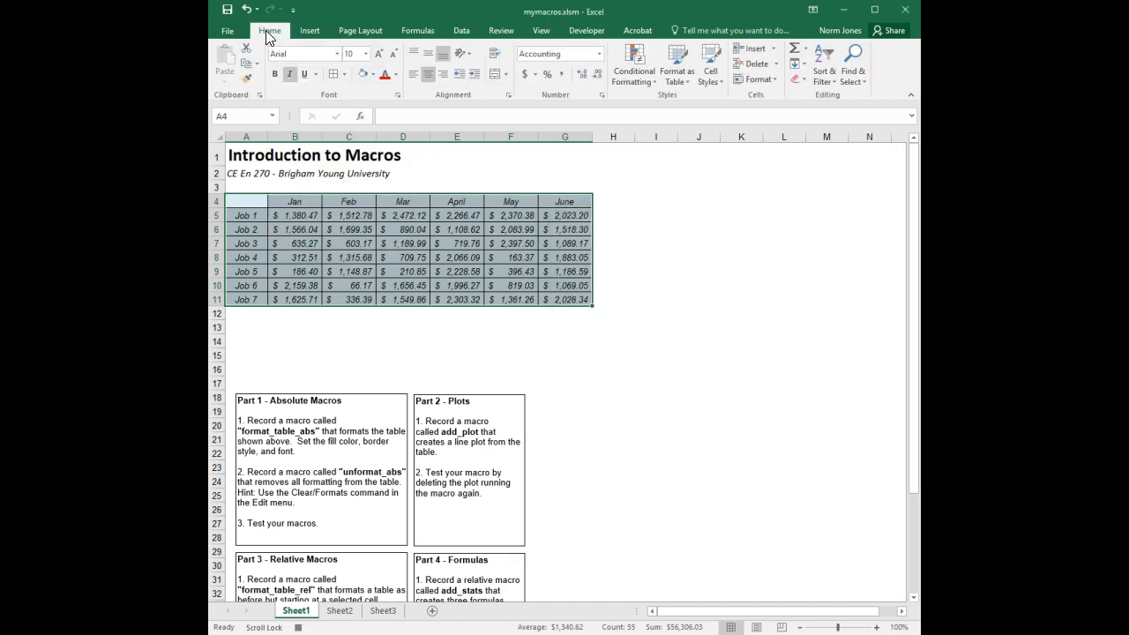
pyautogui.click(804, 78)
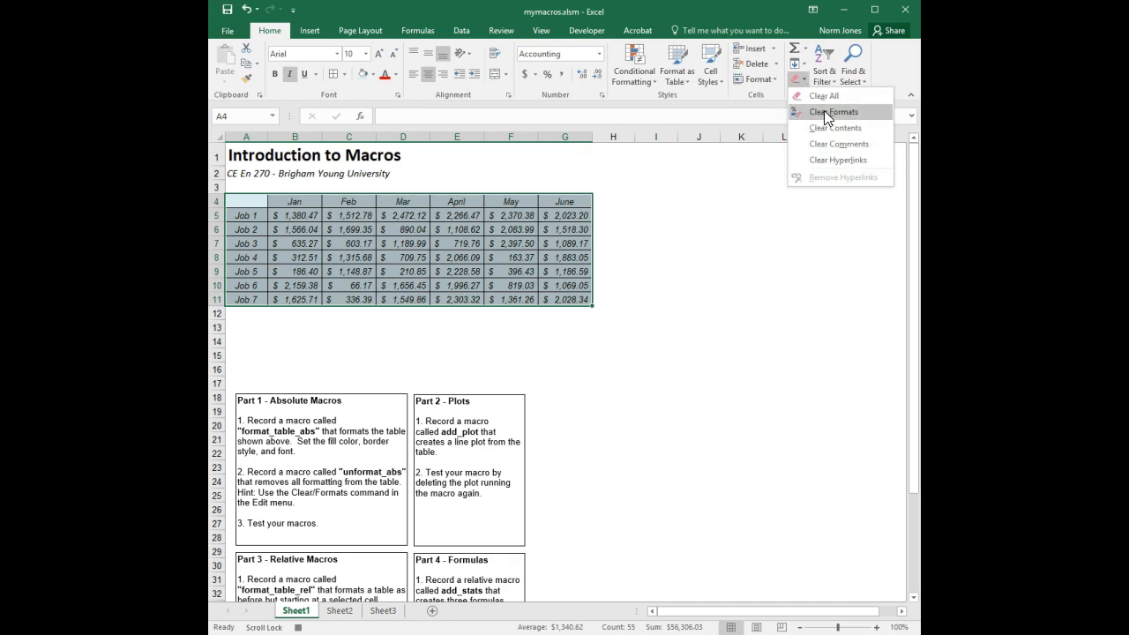
pyautogui.click(823, 110)
pyautogui.click(573, 29)
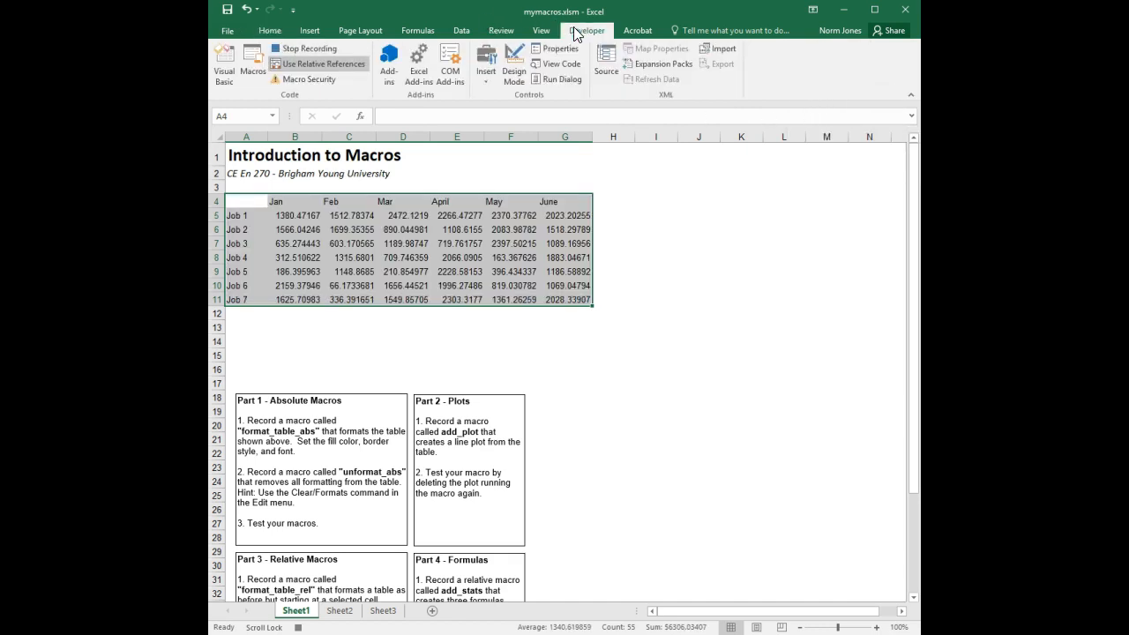
pyautogui.click(319, 47)
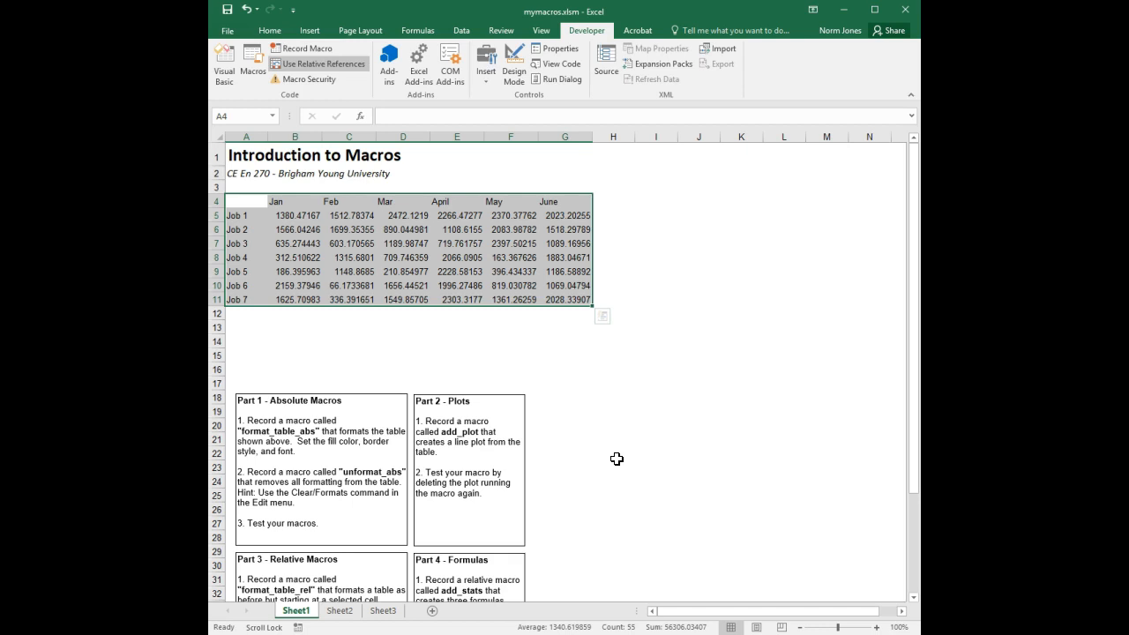
pyautogui.click(626, 410)
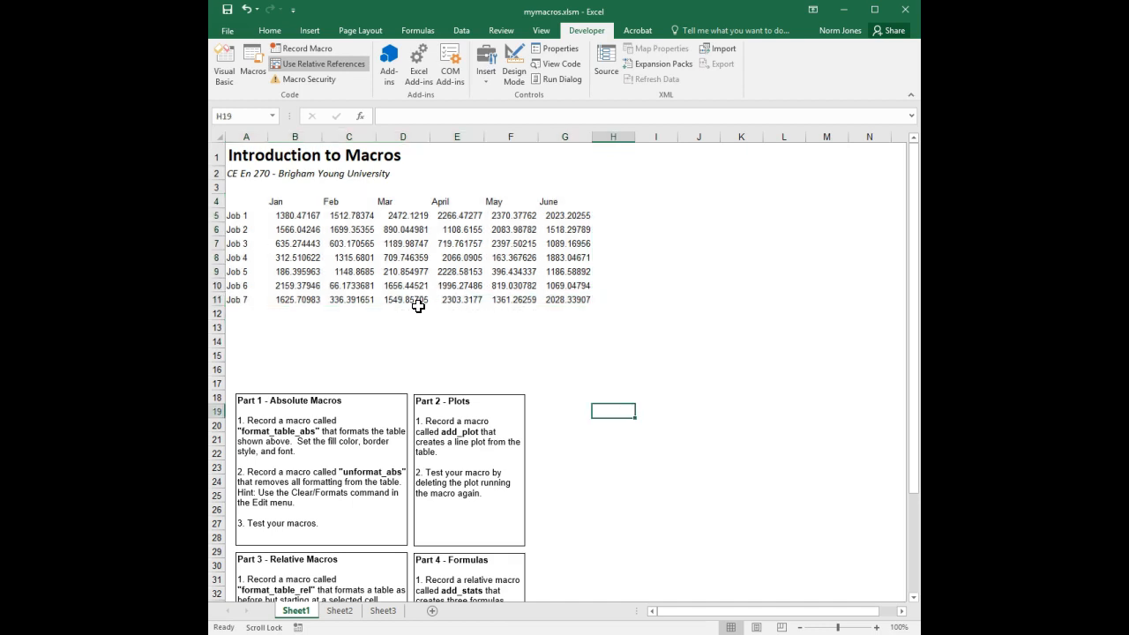
# Step: Copy the table A4:G11 and paste copies of it at I4, G14 and G23
pyautogui.moveTo(252, 204); pyautogui.dragTo(555, 298)
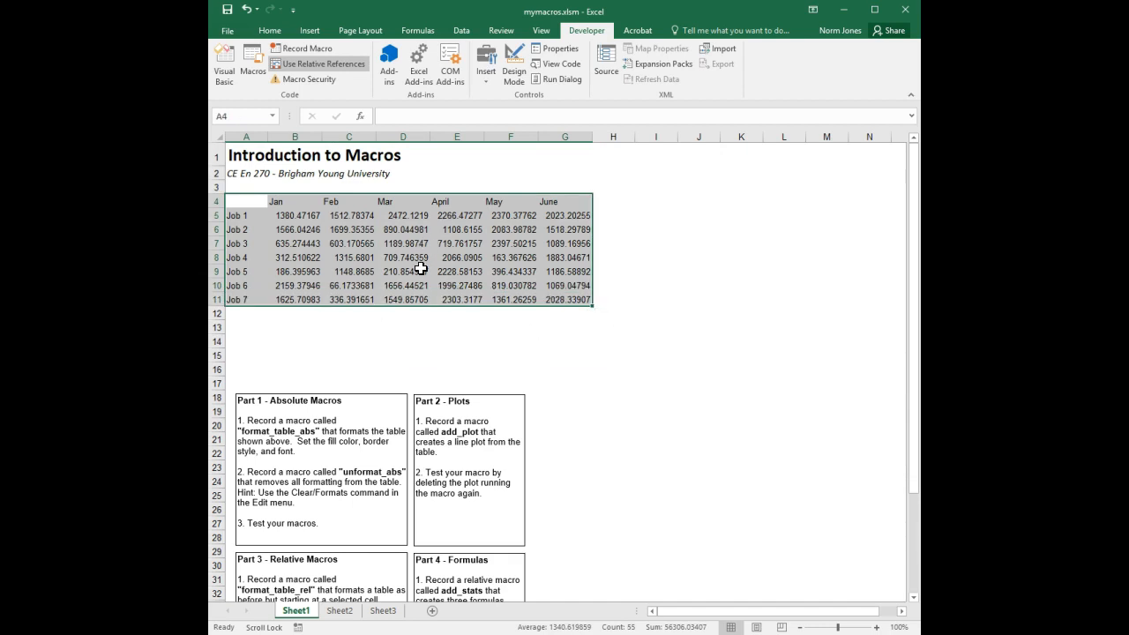
pyautogui.hotkey('ctrl', 'c')
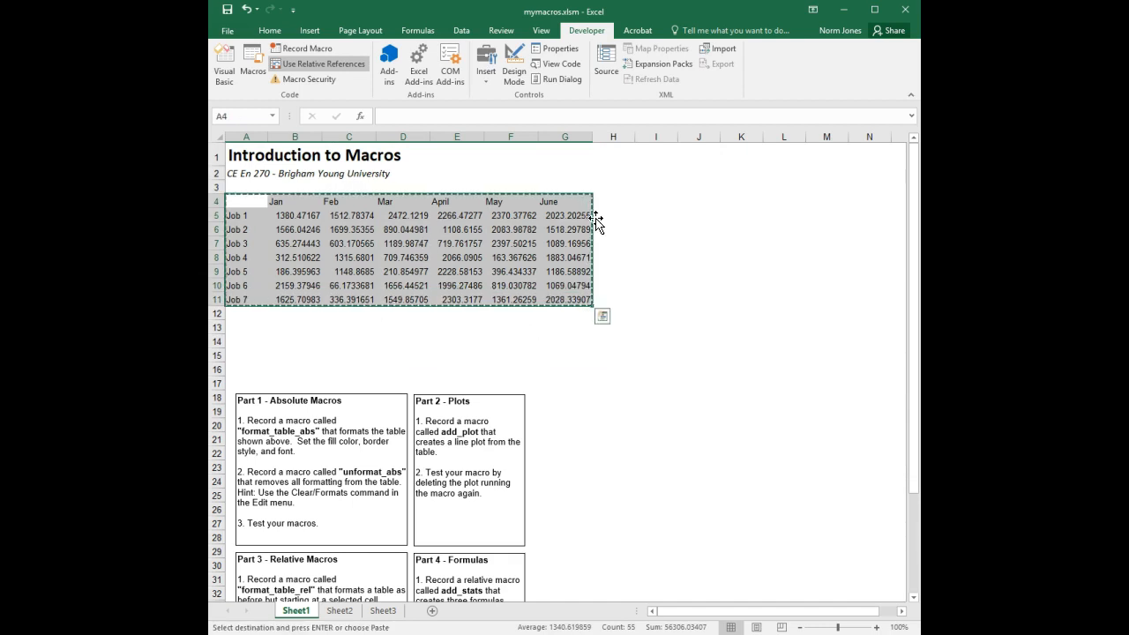
pyautogui.click(661, 199)
pyautogui.hotkey('ctrl', 'v')
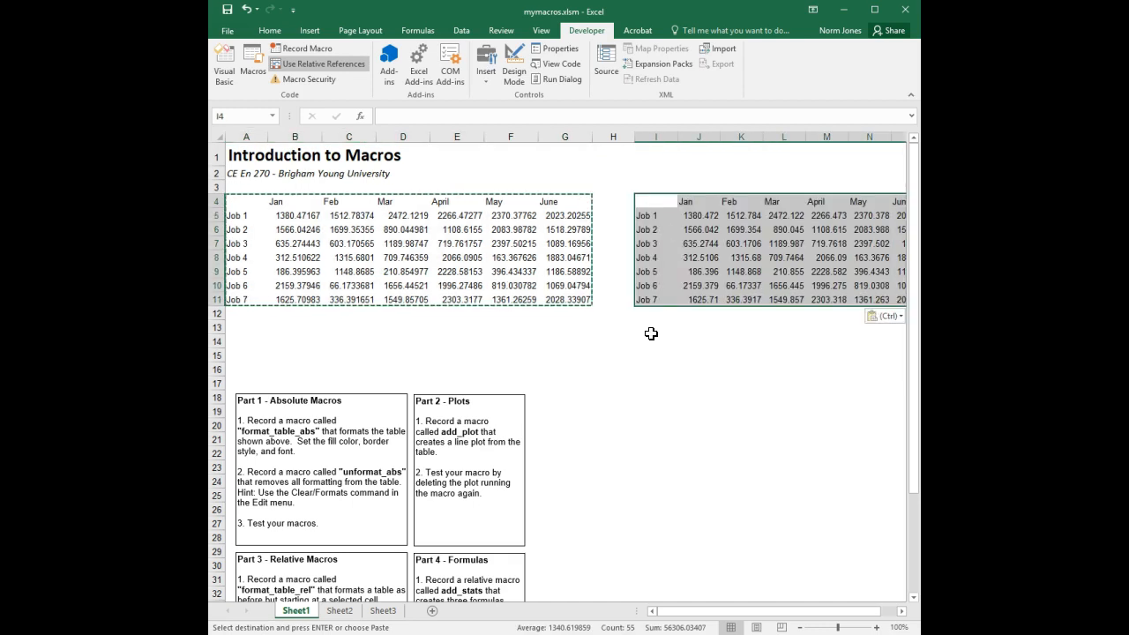
pyautogui.click(577, 345)
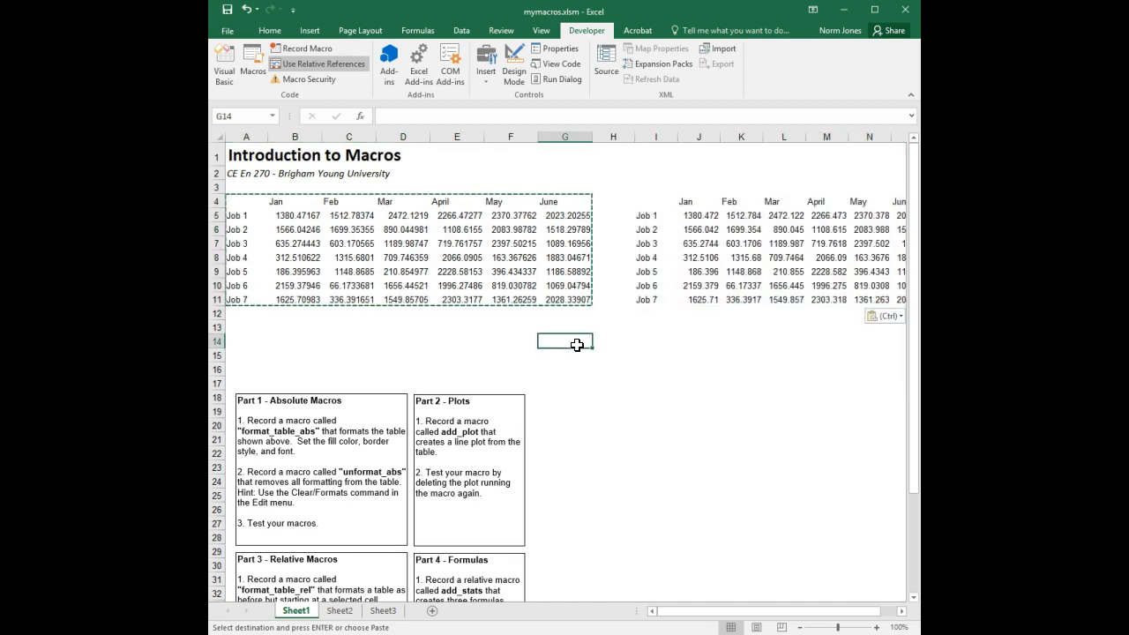
pyautogui.hotkey('ctrl', 'v')
pyautogui.click(557, 469)
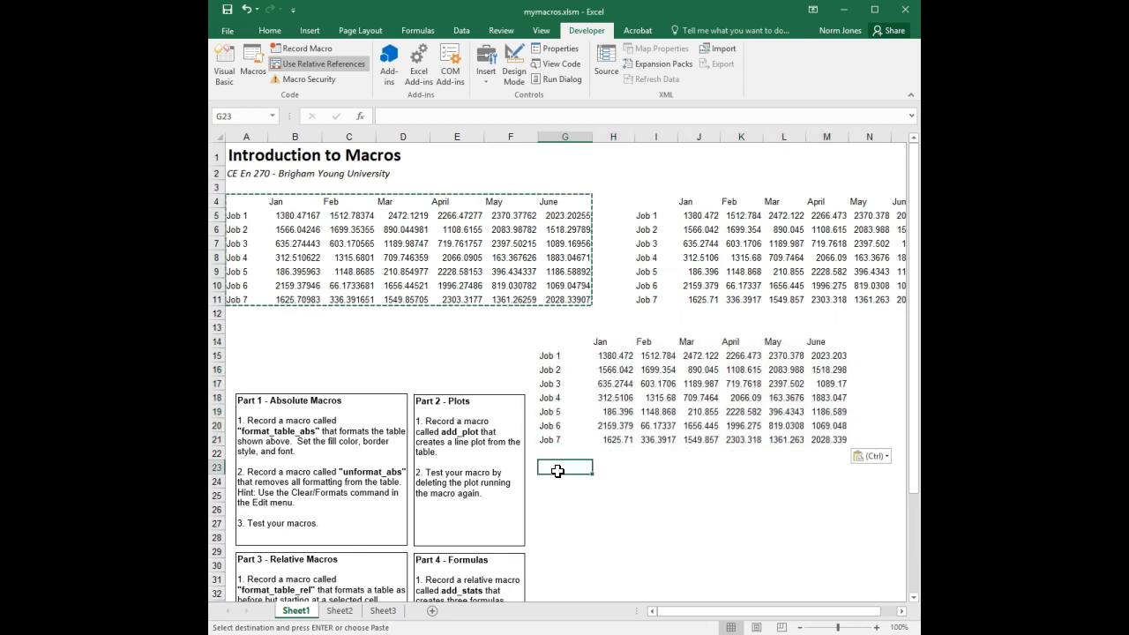
pyautogui.hotkey('ctrl', 'v')
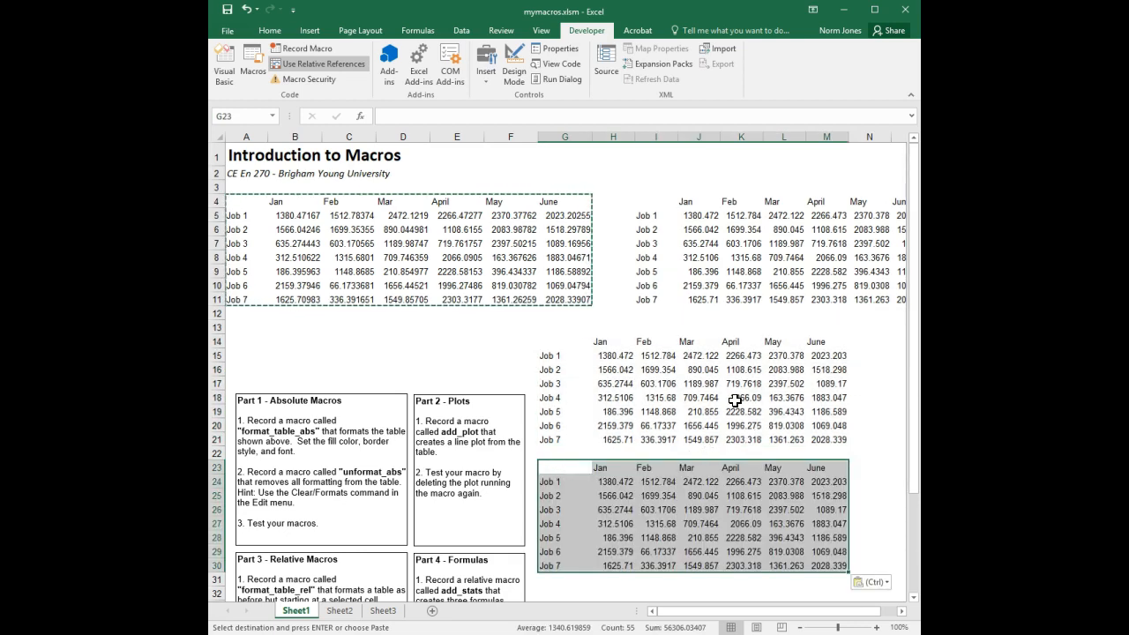
pyautogui.click(349, 340)
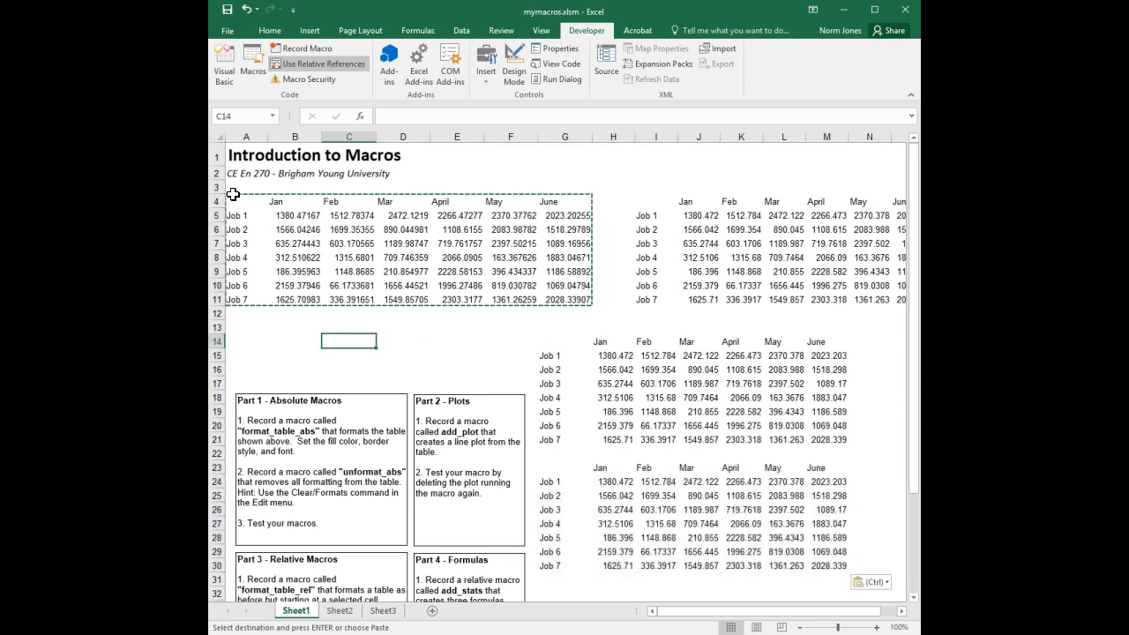
# Step: Run the format_table_rel macro on the original table A4:G11
pyautogui.moveTo(240, 199); pyautogui.dragTo(580, 306)
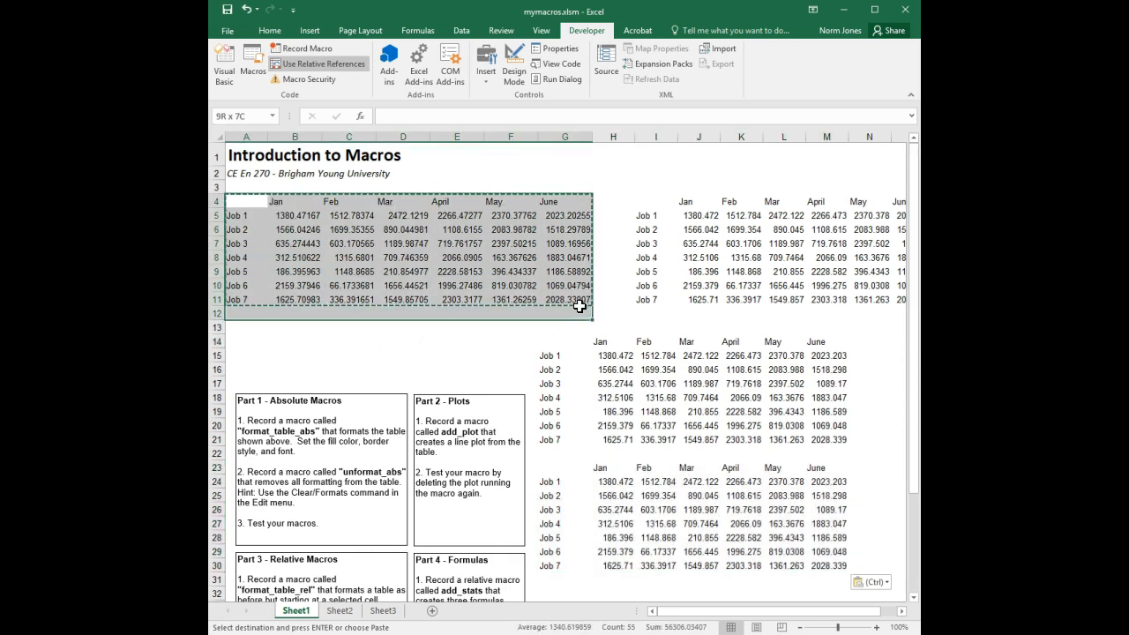
pyautogui.click(253, 66)
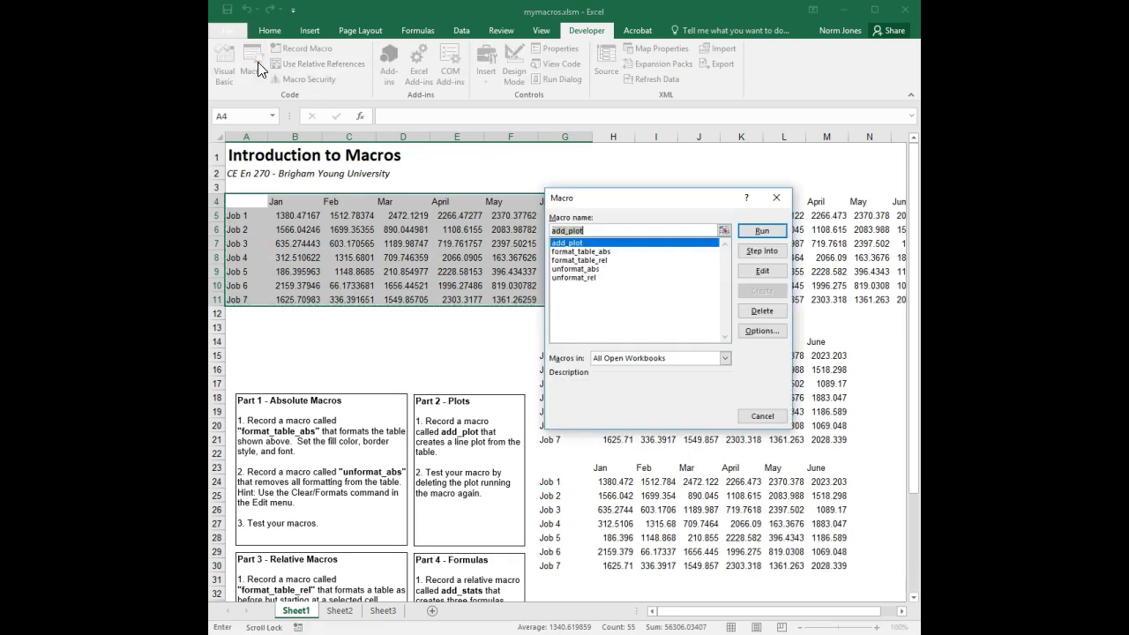
pyautogui.click(588, 261)
pyautogui.click(762, 230)
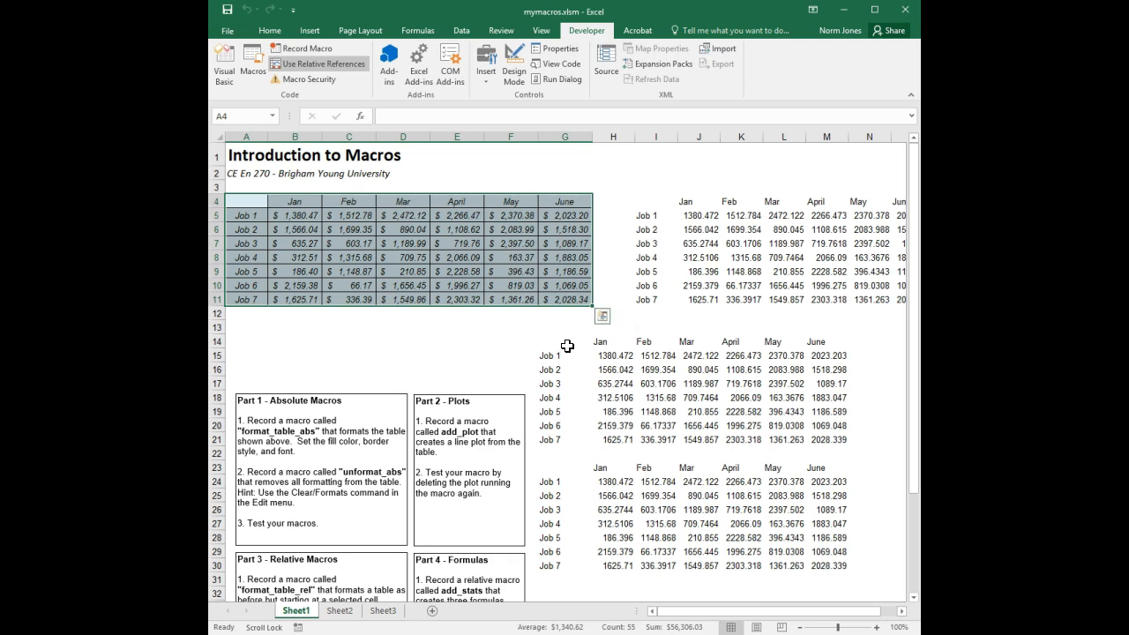
# Step: Apply the format_table_rel macro to the table copy in I4:O11
pyautogui.moveTo(648, 203); pyautogui.dragTo(803, 294)
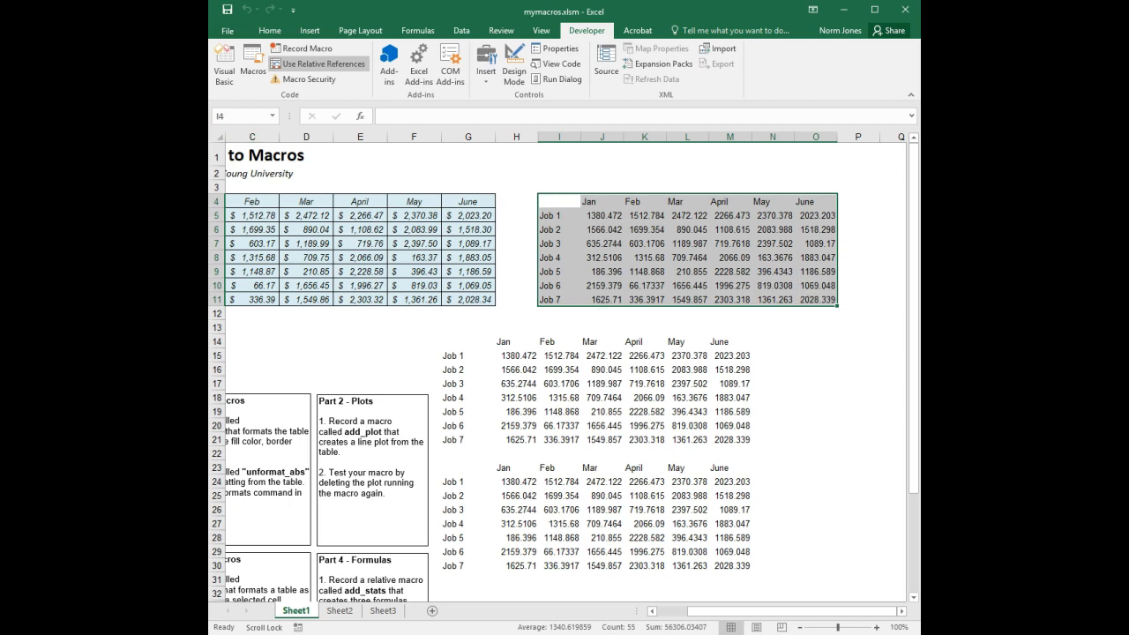
pyautogui.click(251, 56)
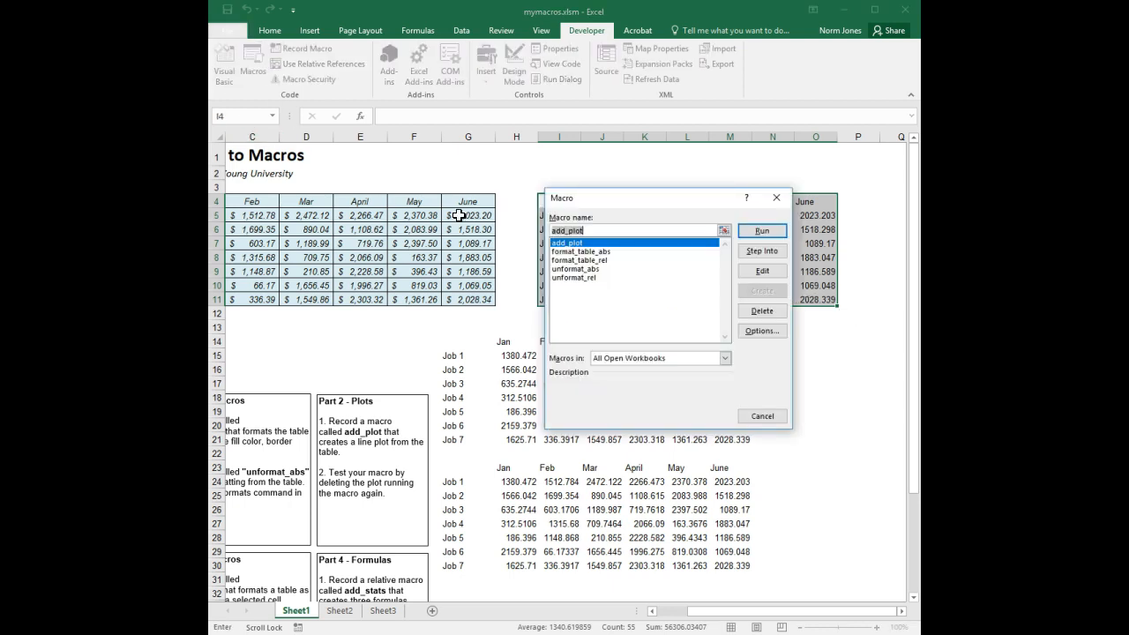
pyautogui.click(598, 261)
pyautogui.click(762, 230)
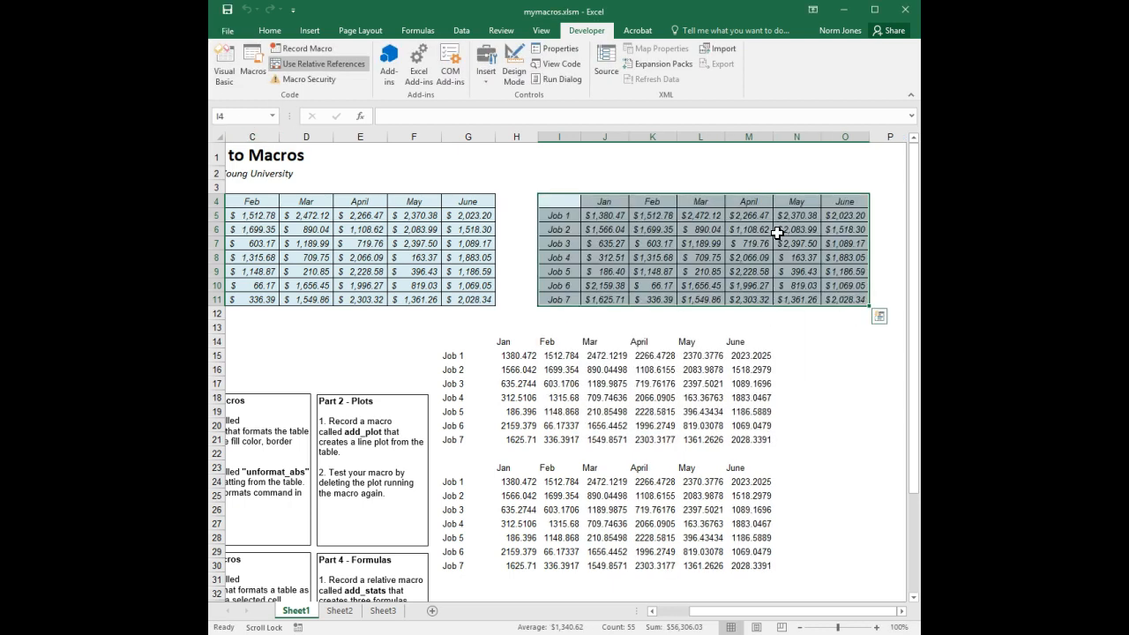
# Step: Format the table copy in G14:M21 by running the format_table_rel macro on it
pyautogui.moveTo(458, 343); pyautogui.dragTo(774, 446)
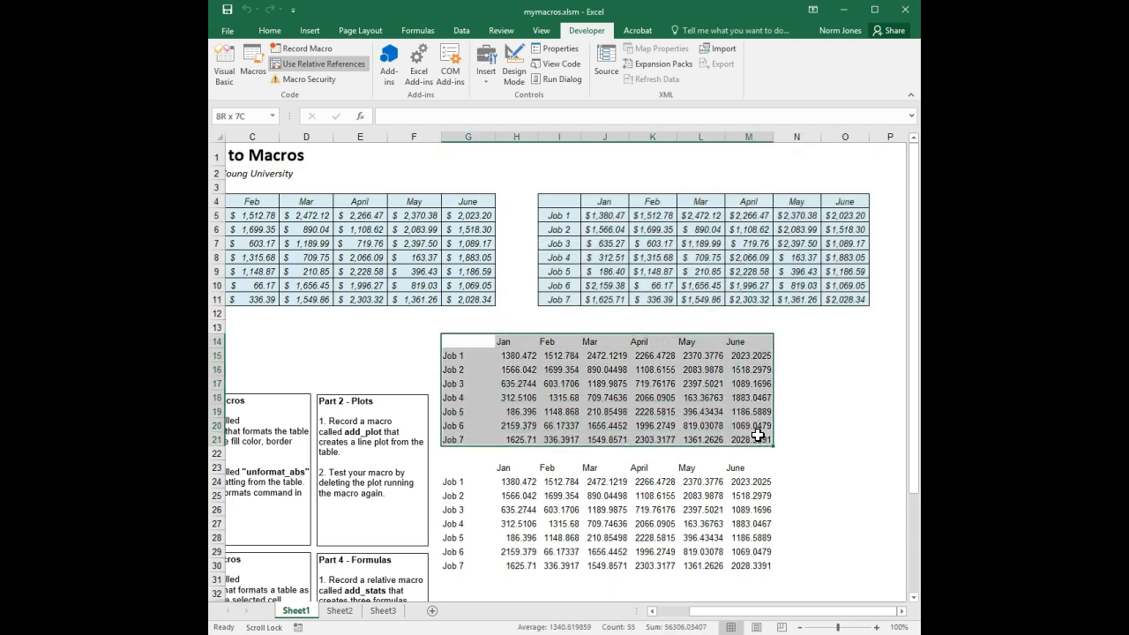
pyautogui.click(253, 58)
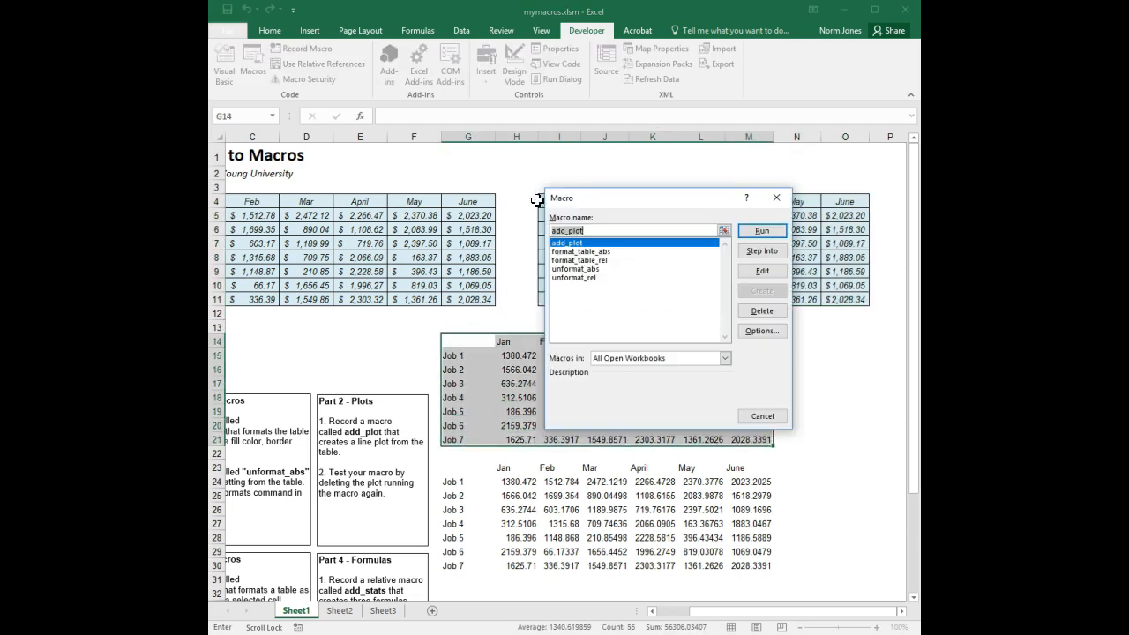
pyautogui.click(597, 261)
pyautogui.click(761, 230)
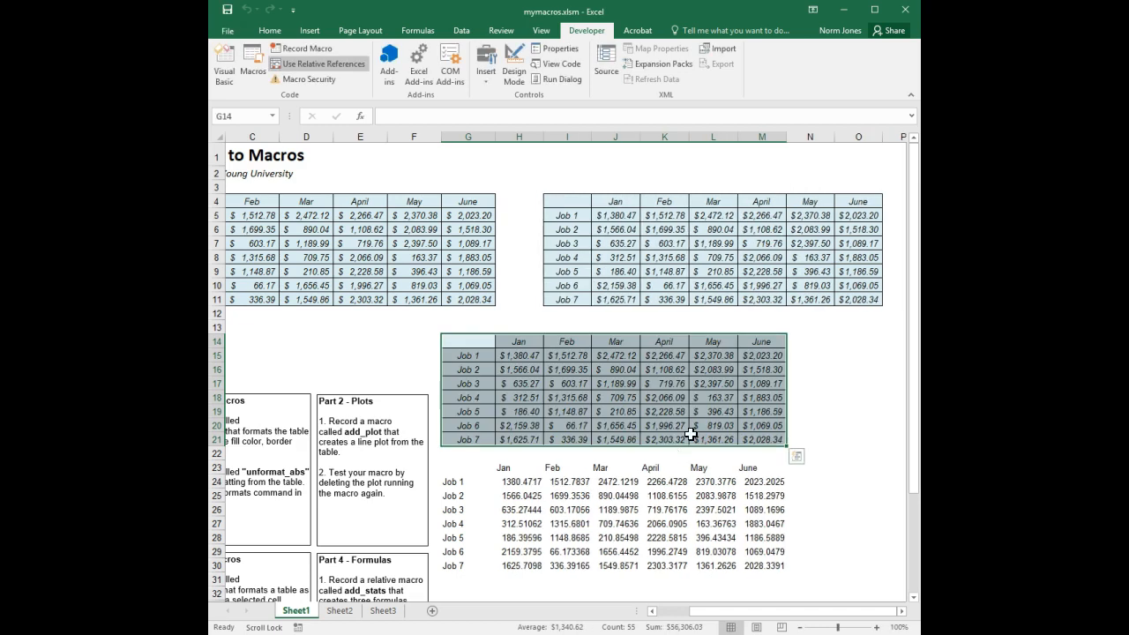
# Step: Remove the formatting from the table copy in I4:O11 by running the unformat_rel macro on it
pyautogui.moveTo(583, 201); pyautogui.dragTo(860, 304)
pyautogui.click(254, 66)
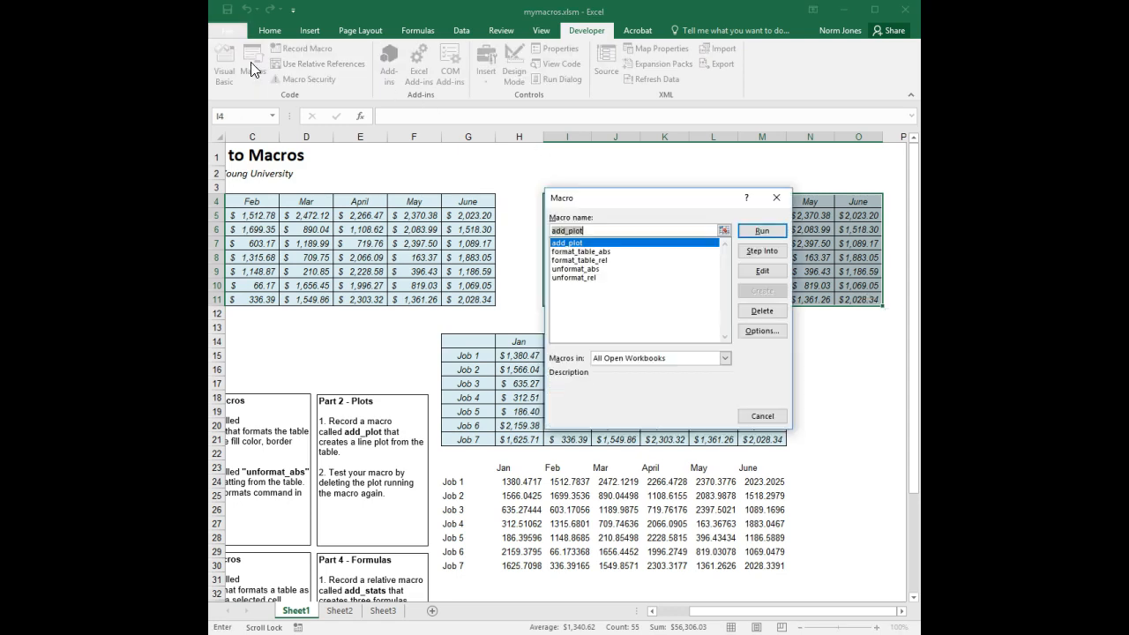
pyautogui.click(585, 278)
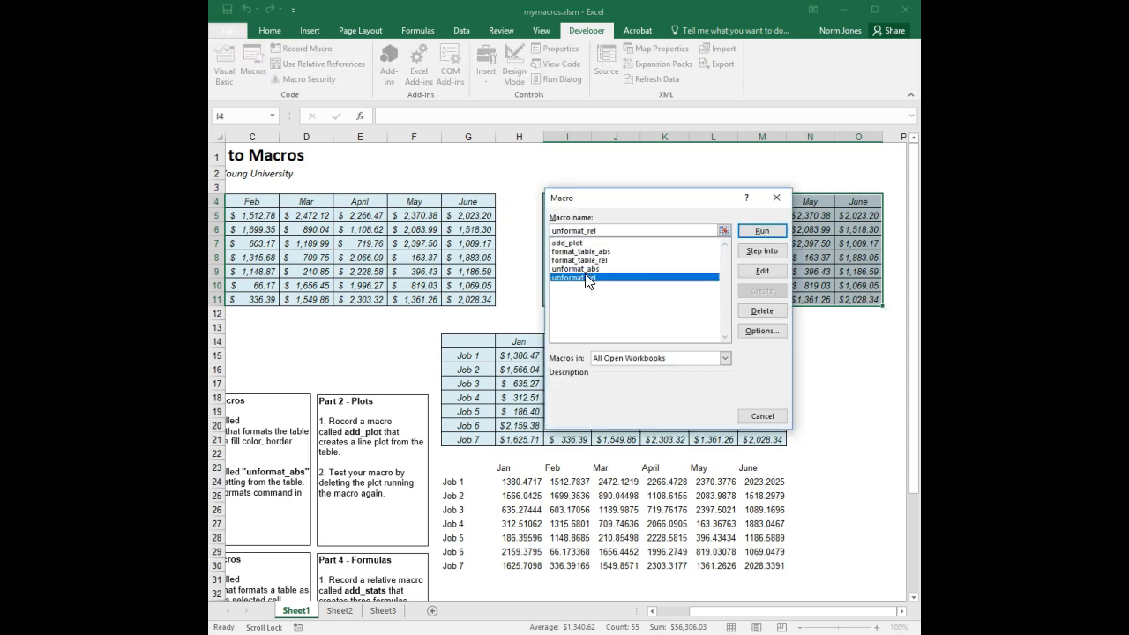
pyautogui.click(762, 230)
# Step: Run the unformat_rel macro on the table copy in G14:M21
pyautogui.moveTo(461, 343); pyautogui.dragTo(769, 439)
pyautogui.click(256, 69)
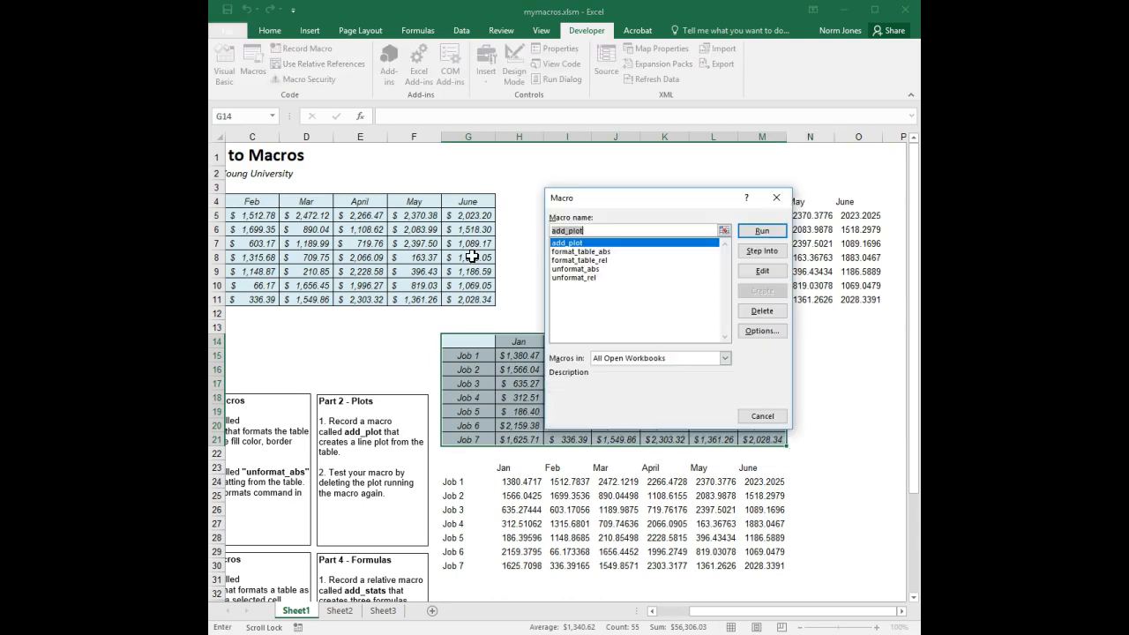
pyautogui.click(569, 278)
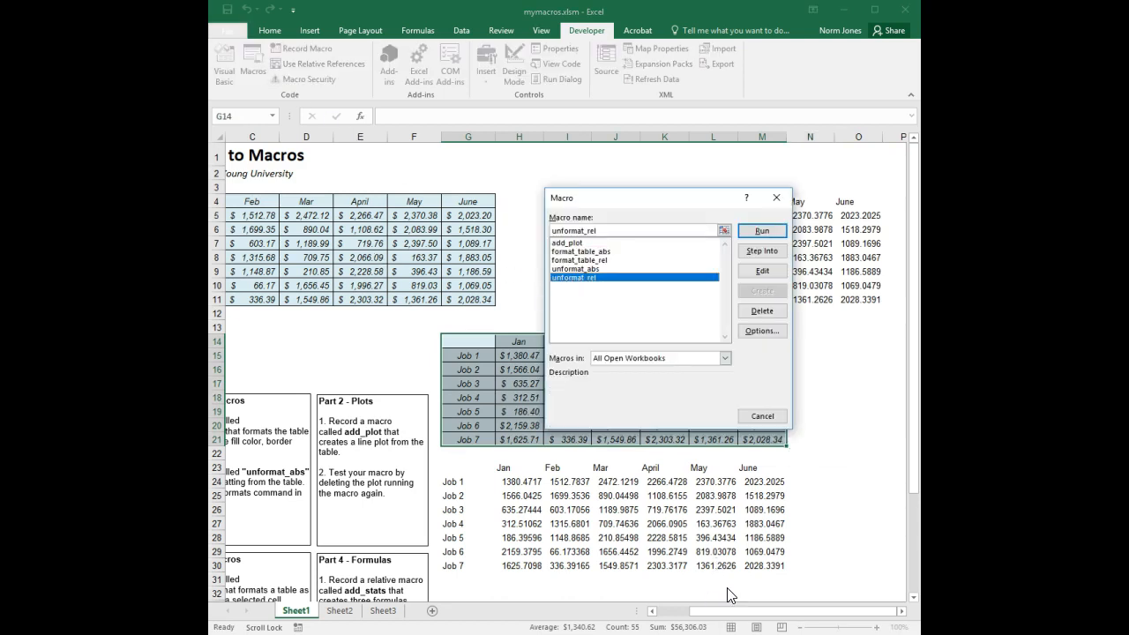
pyautogui.click(762, 230)
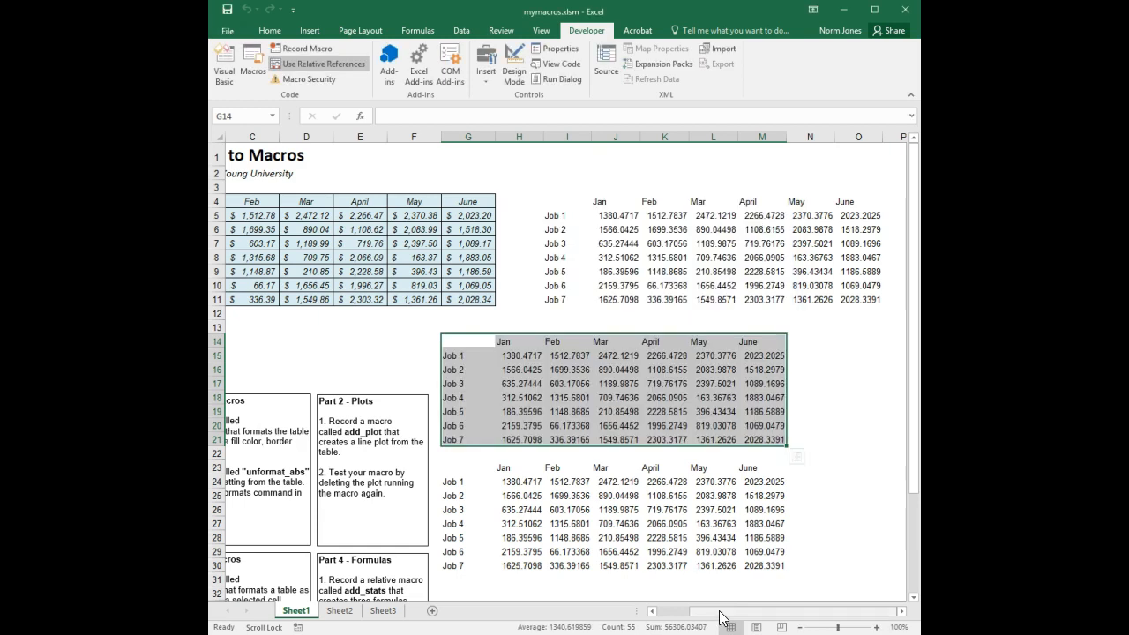
# Step: Clear the formatting of the original table A4:G11 with the unformat_rel macro
pyautogui.moveTo(718, 617); pyautogui.dragTo(650, 611)
pyautogui.moveTo(238, 203); pyautogui.dragTo(557, 300)
pyautogui.click(250, 63)
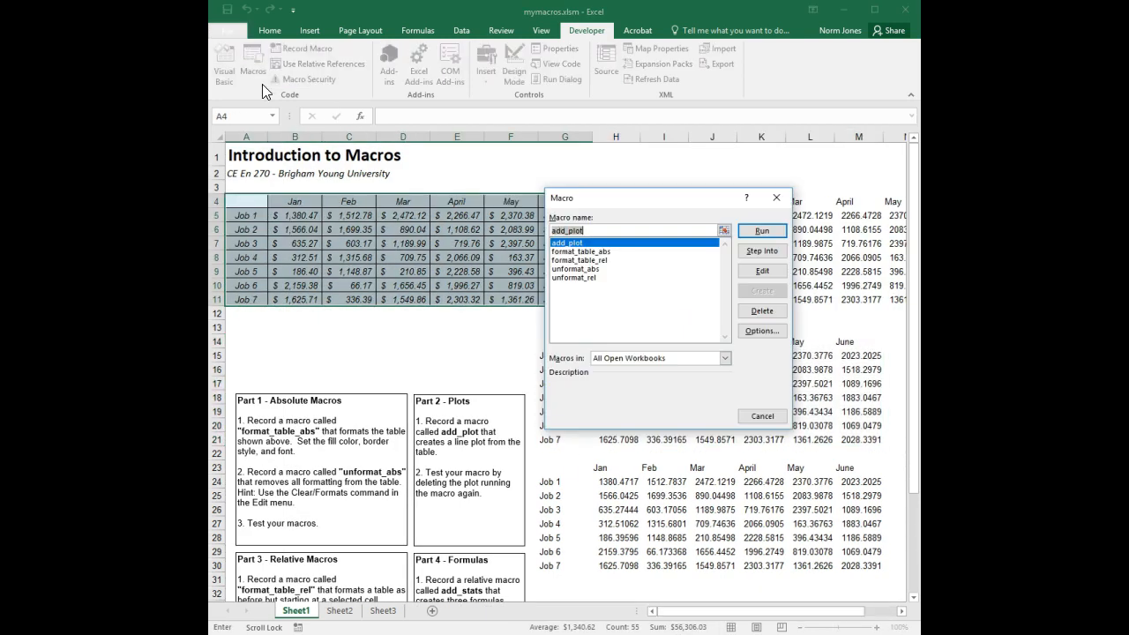
pyautogui.click(596, 277)
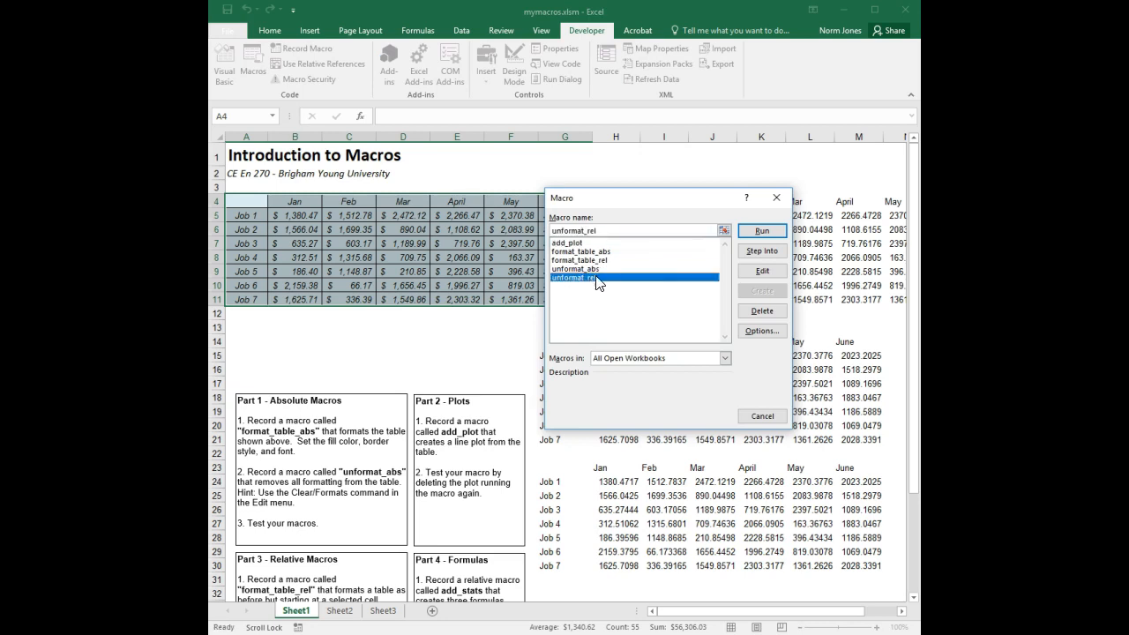
pyautogui.click(763, 234)
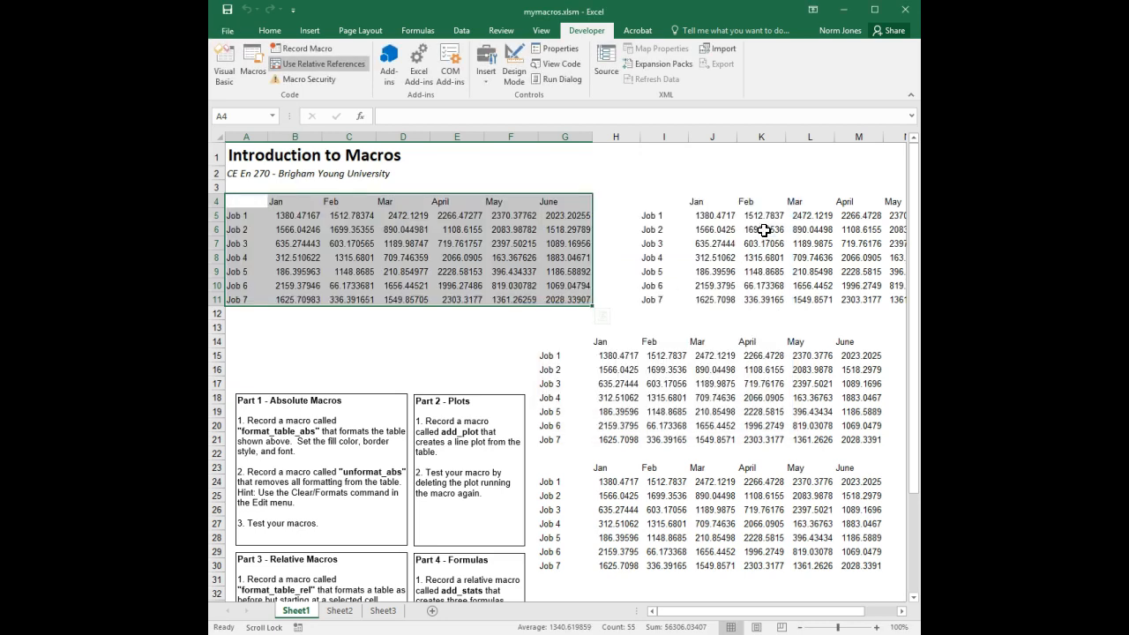
# Step: Test the format_table_abs macro with the empty cell E13 selected outside the table
pyautogui.click(456, 328)
pyautogui.click(251, 66)
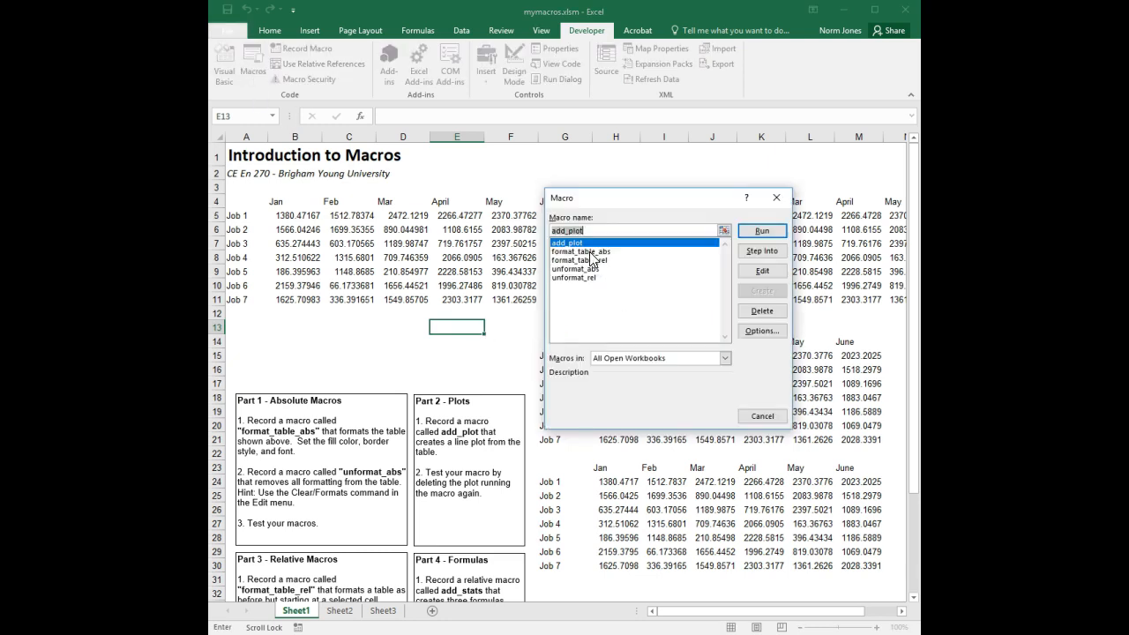
pyautogui.click(589, 251)
pyautogui.click(769, 230)
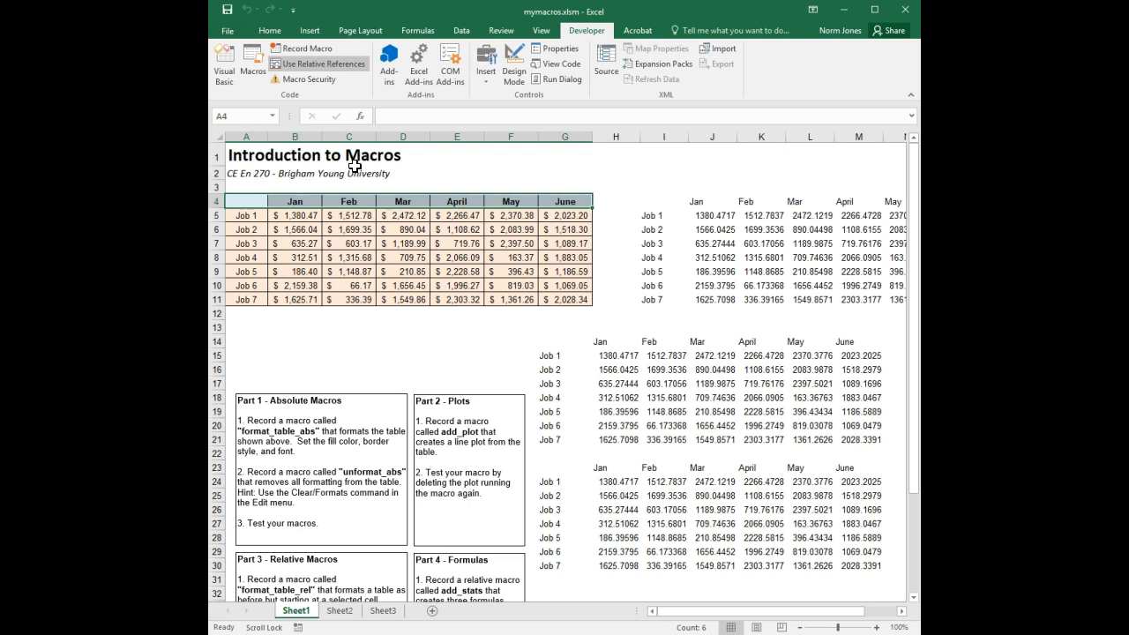
# Step: Run the unformat_abs macro to strip the formatting from the original table
pyautogui.click(252, 69)
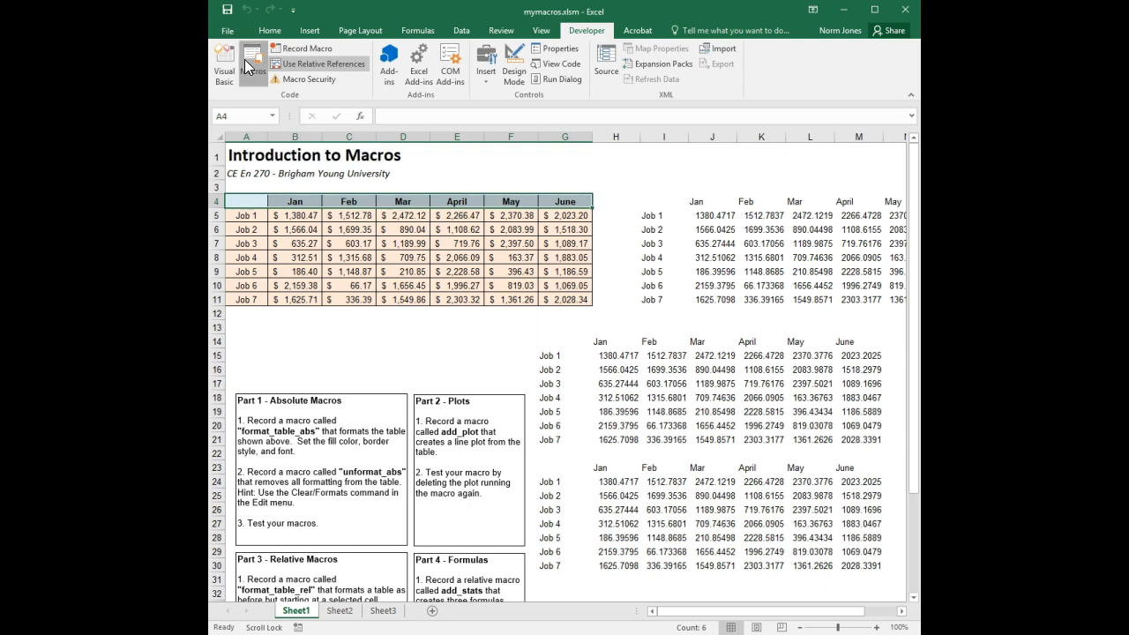
pyautogui.click(585, 269)
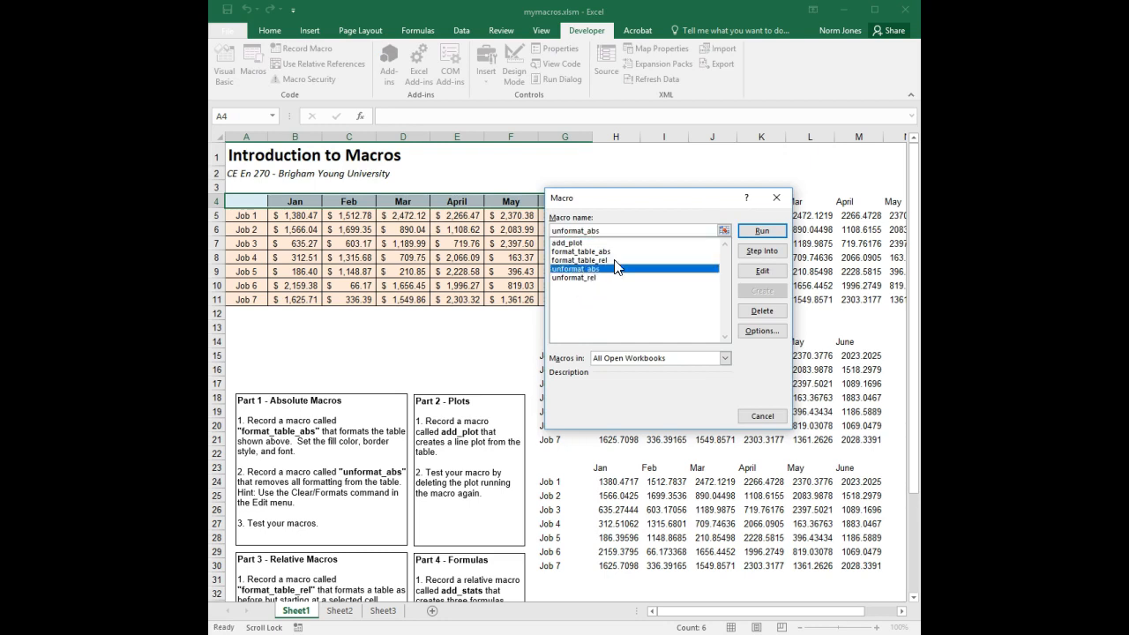
pyautogui.click(760, 231)
pyautogui.click(472, 337)
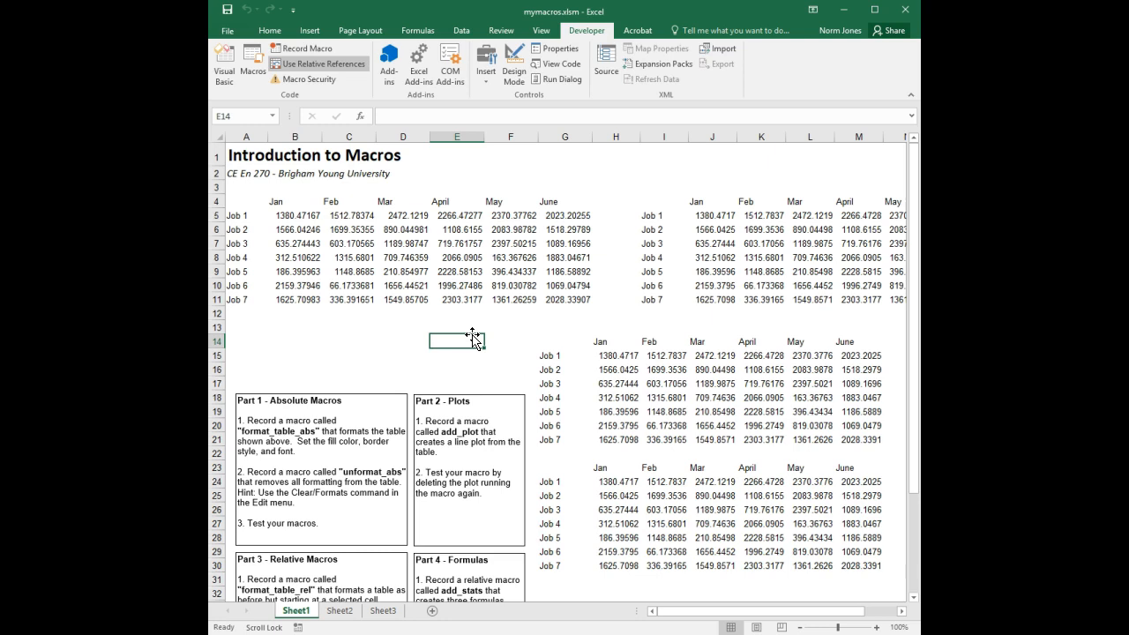
# Step: Move the two lower table copies in G14:M30 two columns over so they start at I14
pyautogui.moveTo(564, 343); pyautogui.dragTo(710, 562)
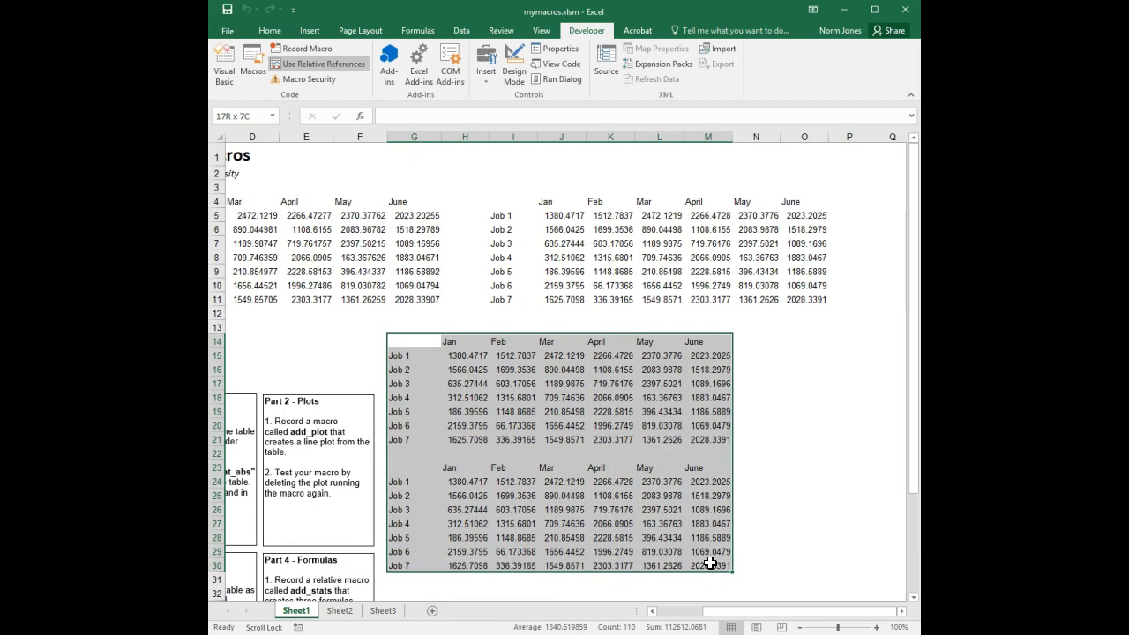
pyautogui.moveTo(420, 335); pyautogui.dragTo(491, 353)
pyautogui.click(465, 342)
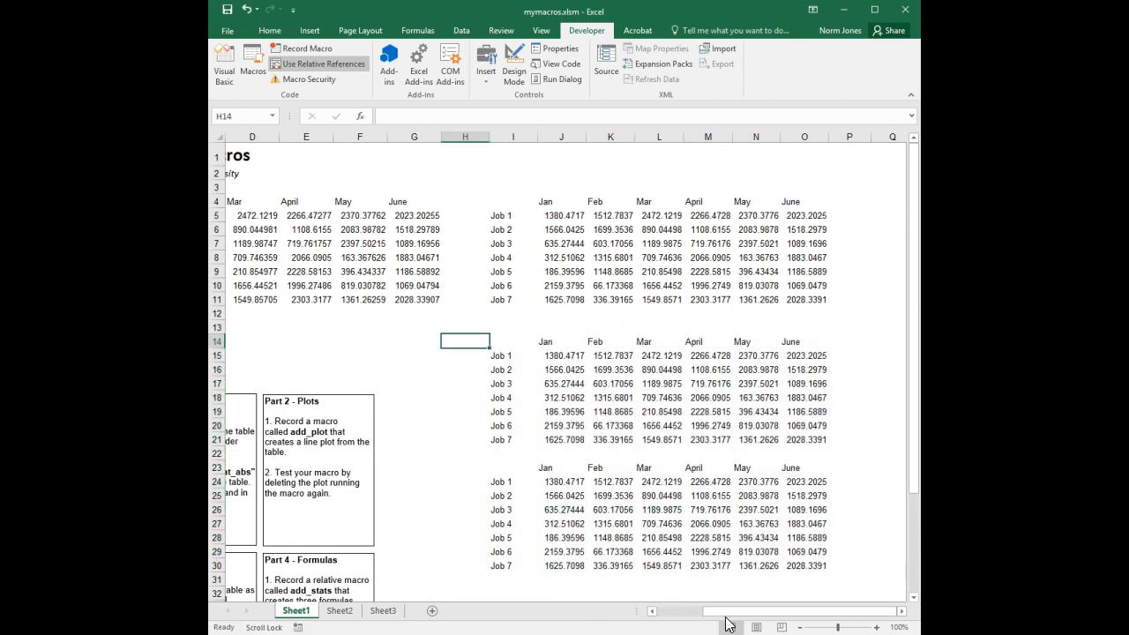
# Step: Review the Part 4 instructions and format the original table A4:G11 with the format_table_abs macro
pyautogui.moveTo(728, 611); pyautogui.dragTo(624, 613)
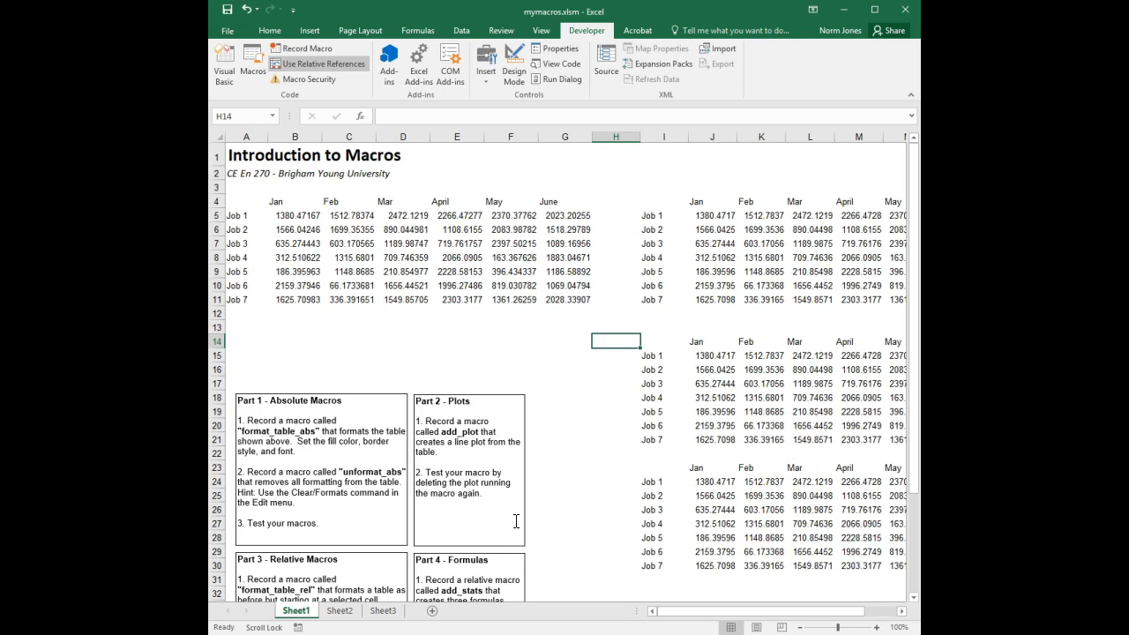
pyautogui.scroll(-1, 525, 533)
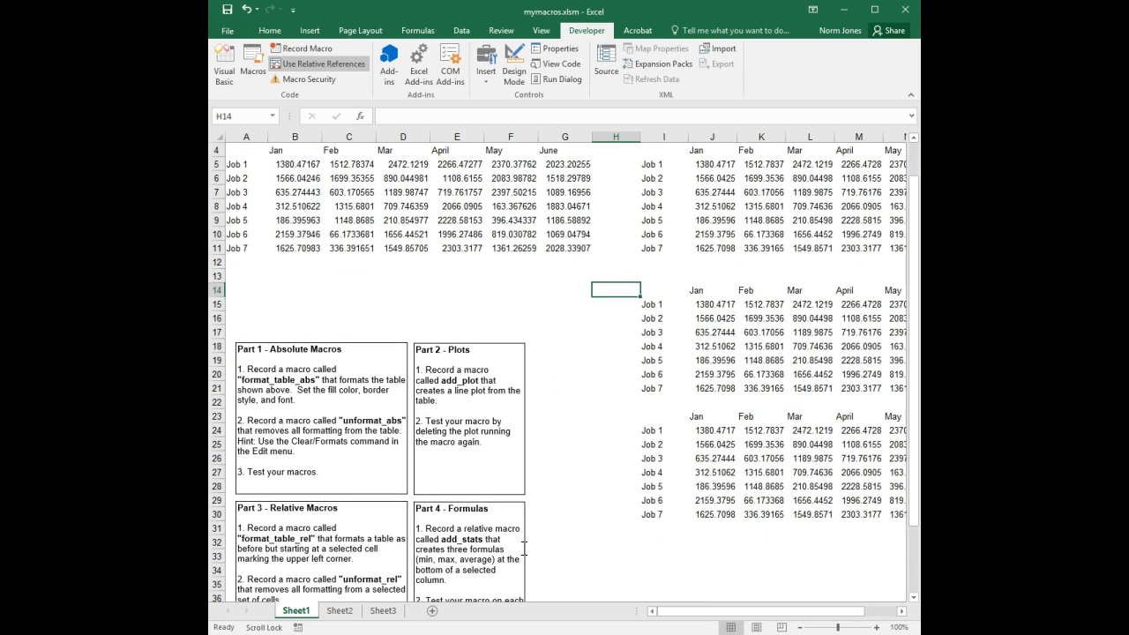
pyautogui.scroll(-1, 531, 551)
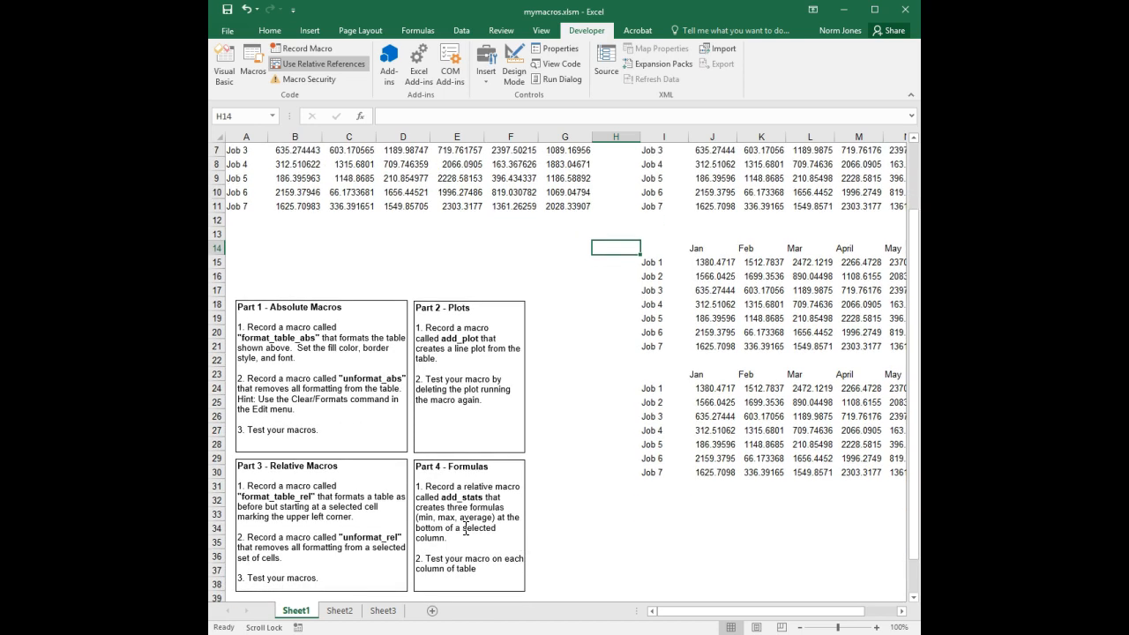
pyautogui.scroll(2, 466, 529)
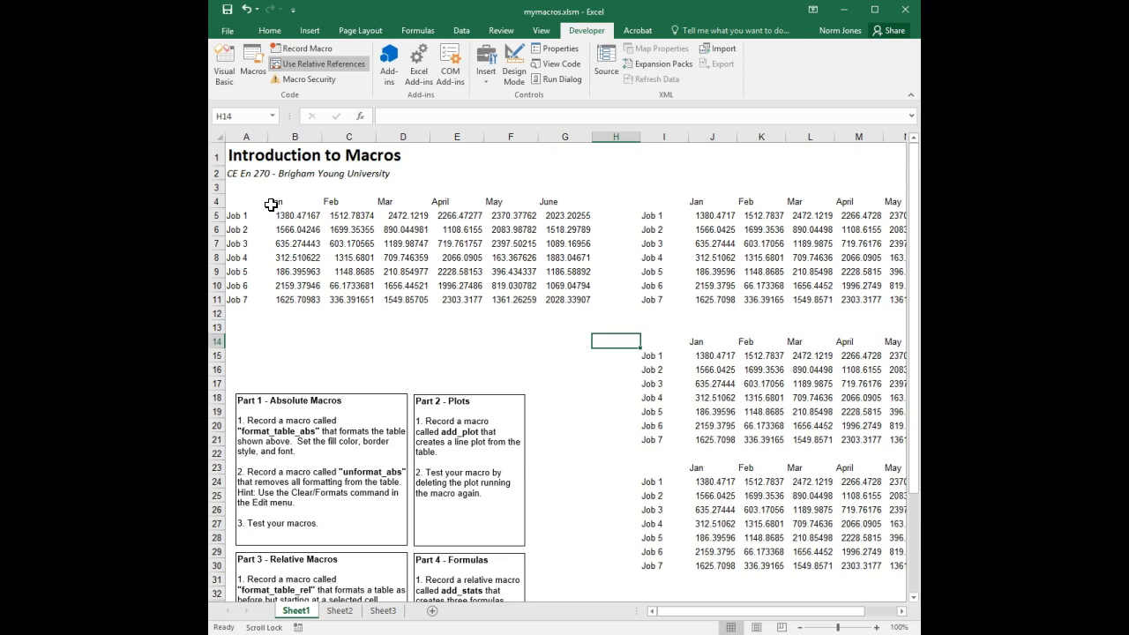
pyautogui.click(255, 71)
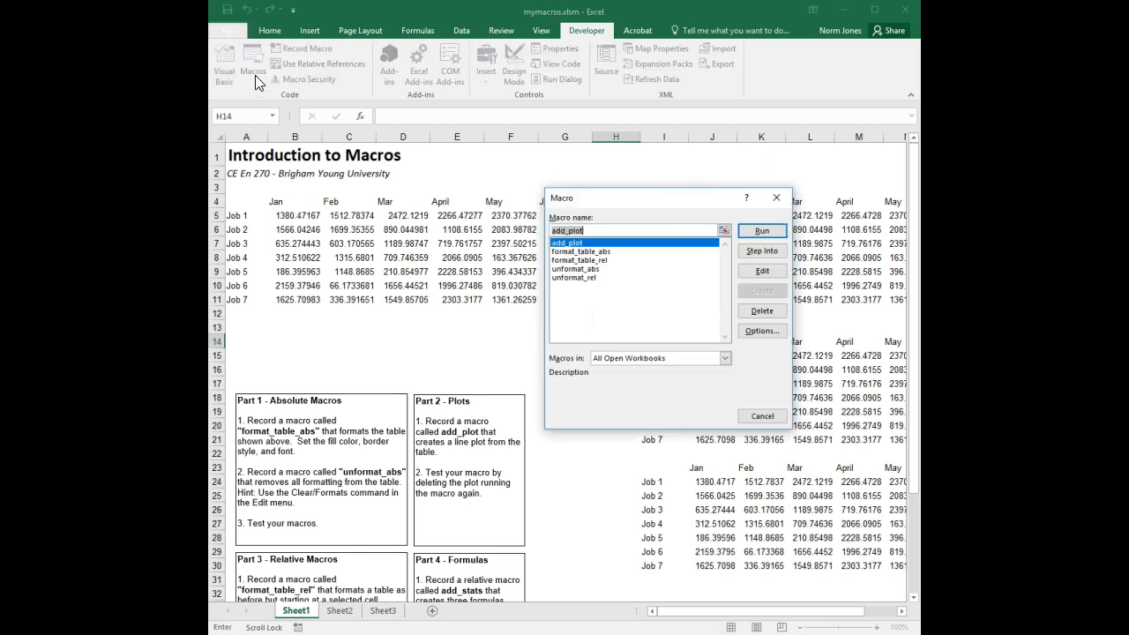
pyautogui.click(606, 252)
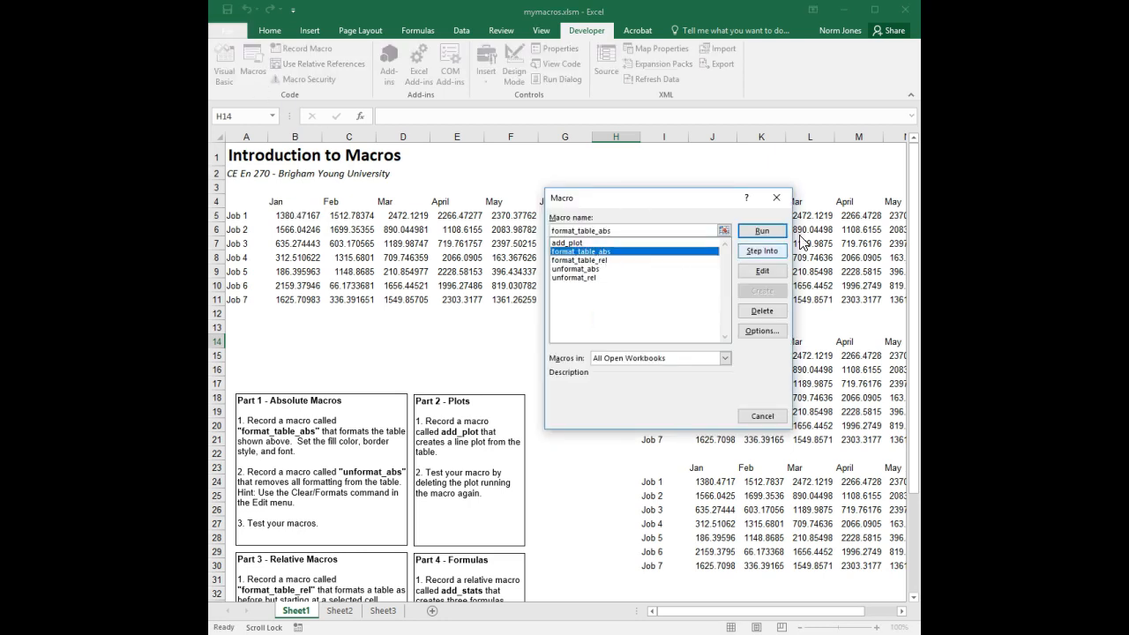
pyautogui.click(761, 230)
pyautogui.click(385, 324)
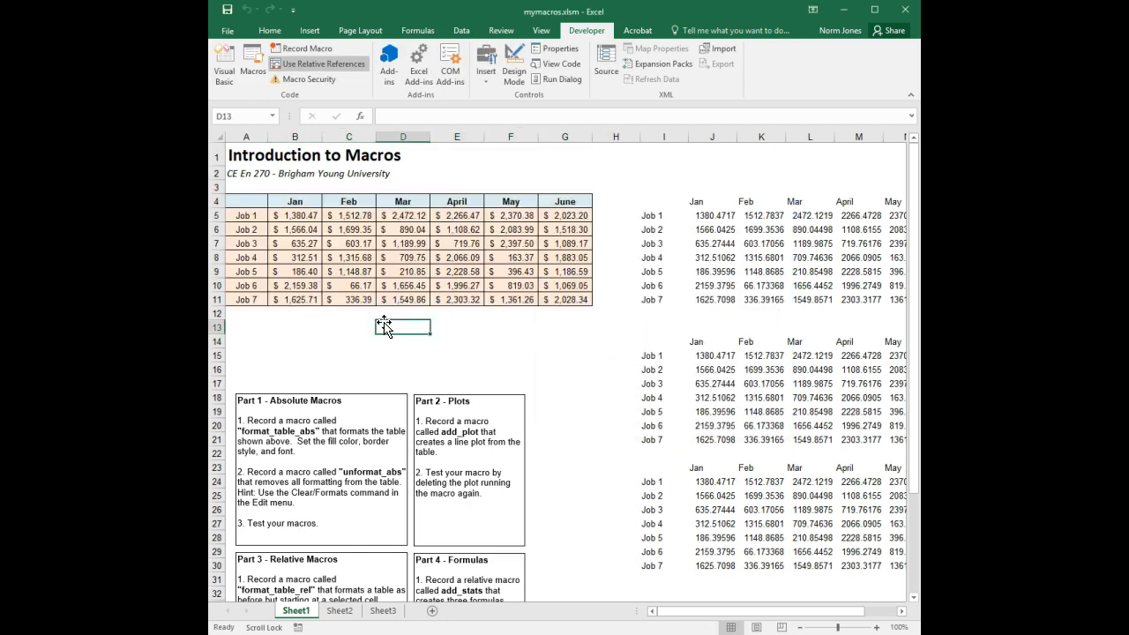
pyautogui.click(302, 326)
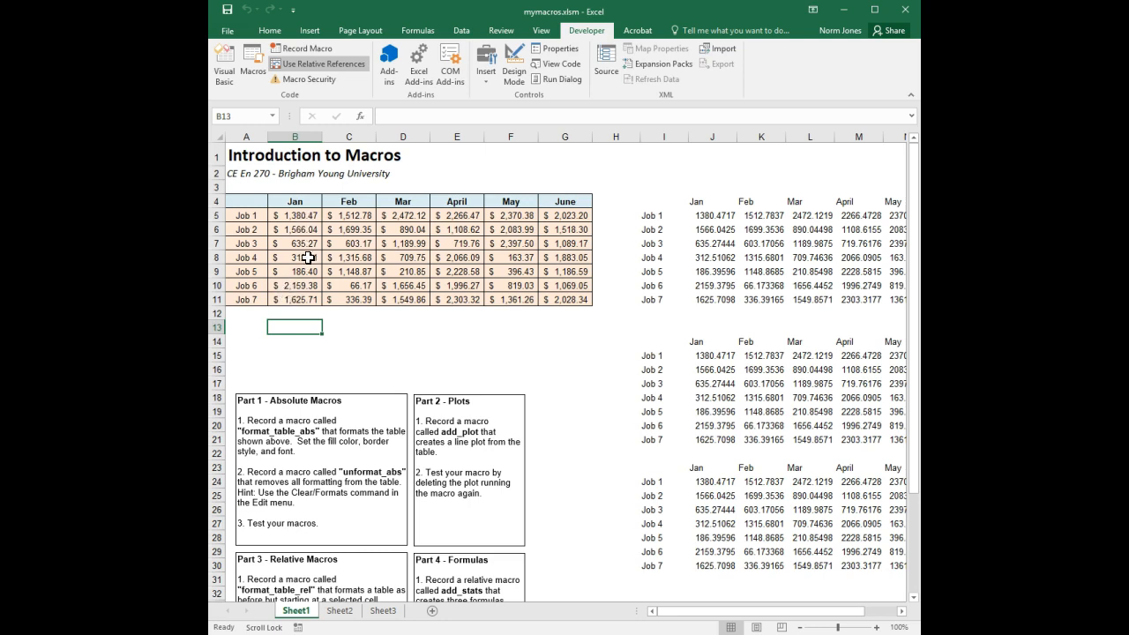
# Step: Start recording a relative macro named add_stats with the January values B5:B11 selected, stored in this workbook
pyautogui.moveTo(299, 223); pyautogui.dragTo(297, 298)
pyautogui.click(308, 65)
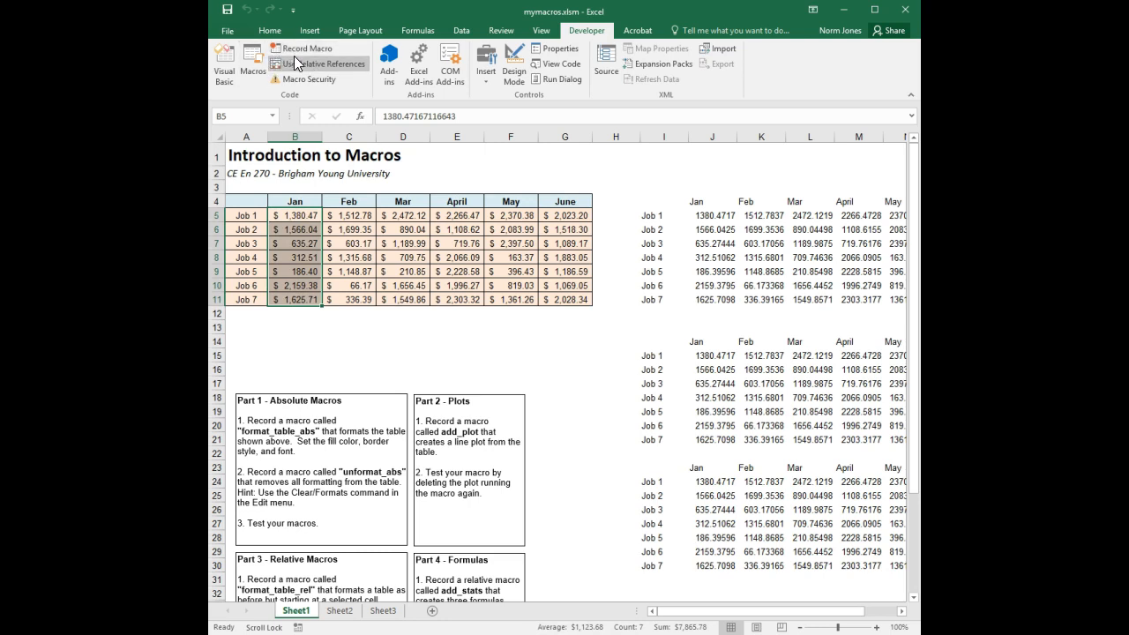
pyautogui.click(298, 50)
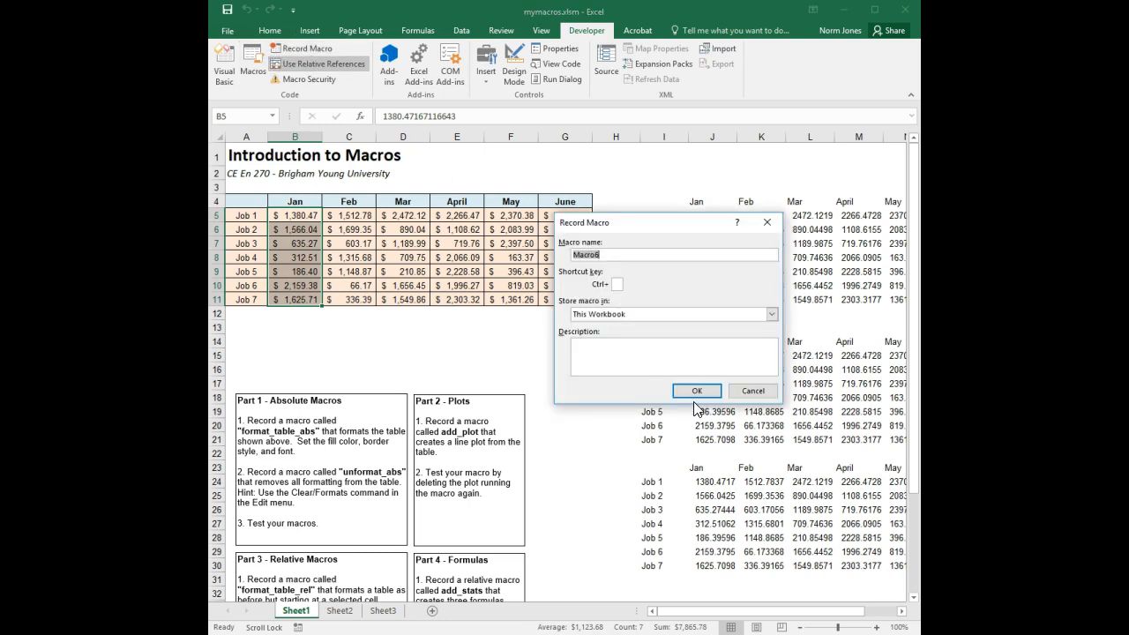
pyautogui.write('add_stats')
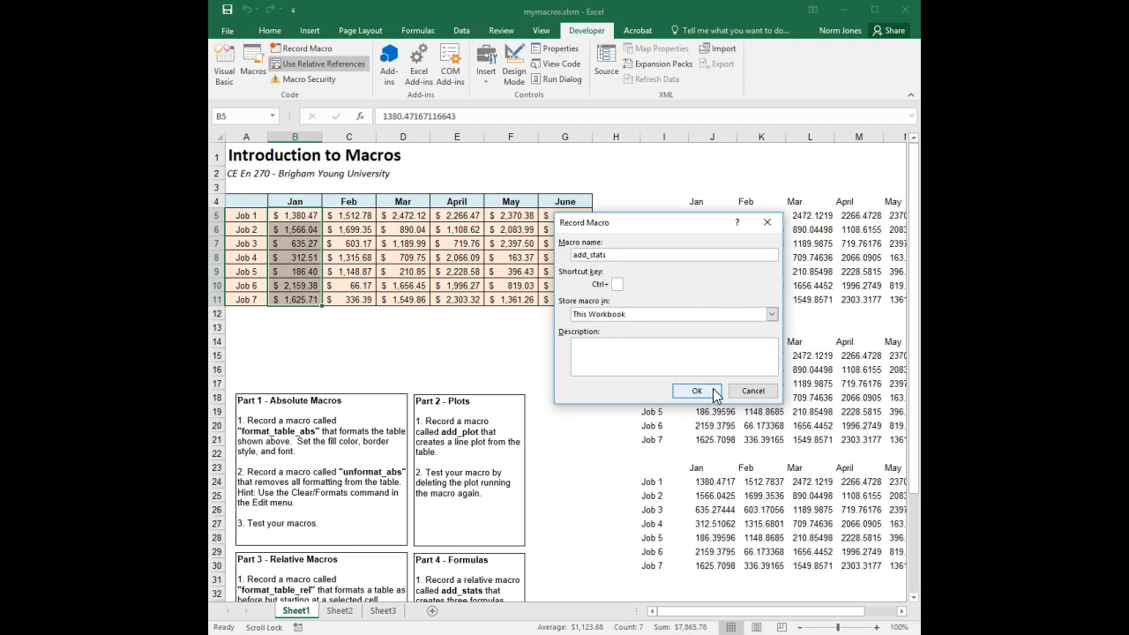
pyautogui.click(716, 390)
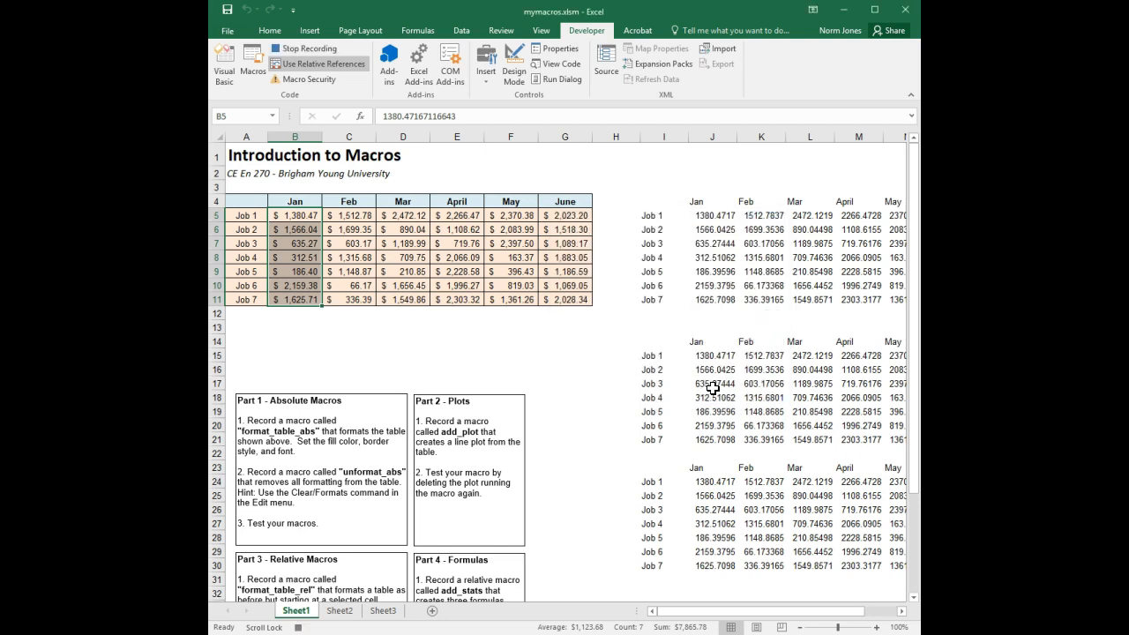
# Step: Enter a MIN formula over B5:B11 in cell B13
pyautogui.click(299, 325)
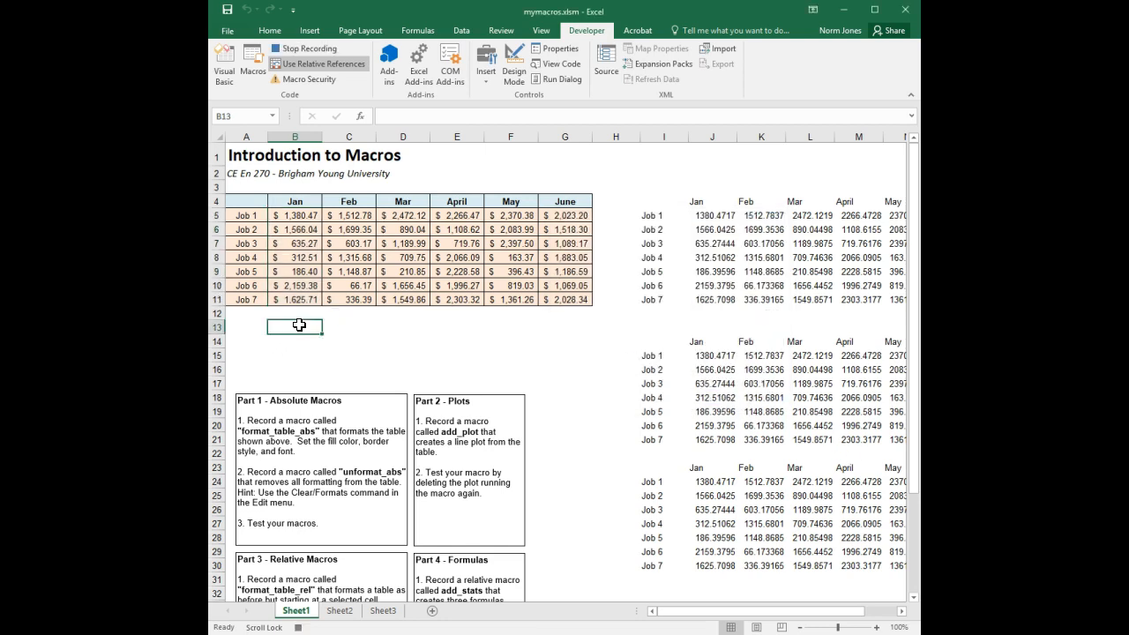
pyautogui.write('=min(')
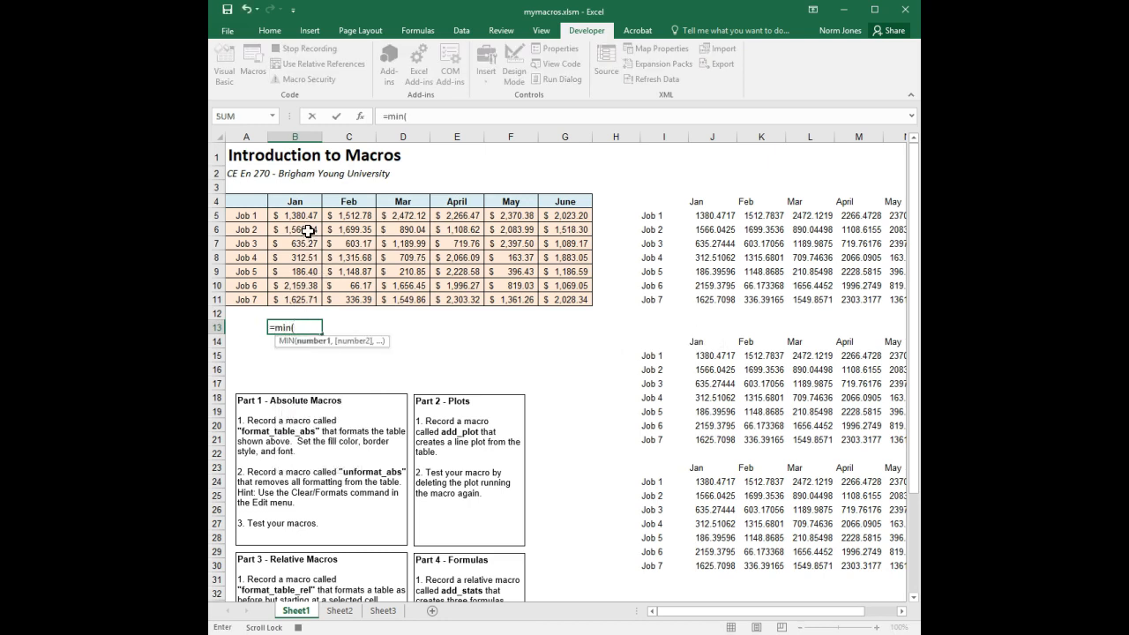
pyautogui.moveTo(307, 216); pyautogui.dragTo(302, 295)
pyautogui.press('Return')
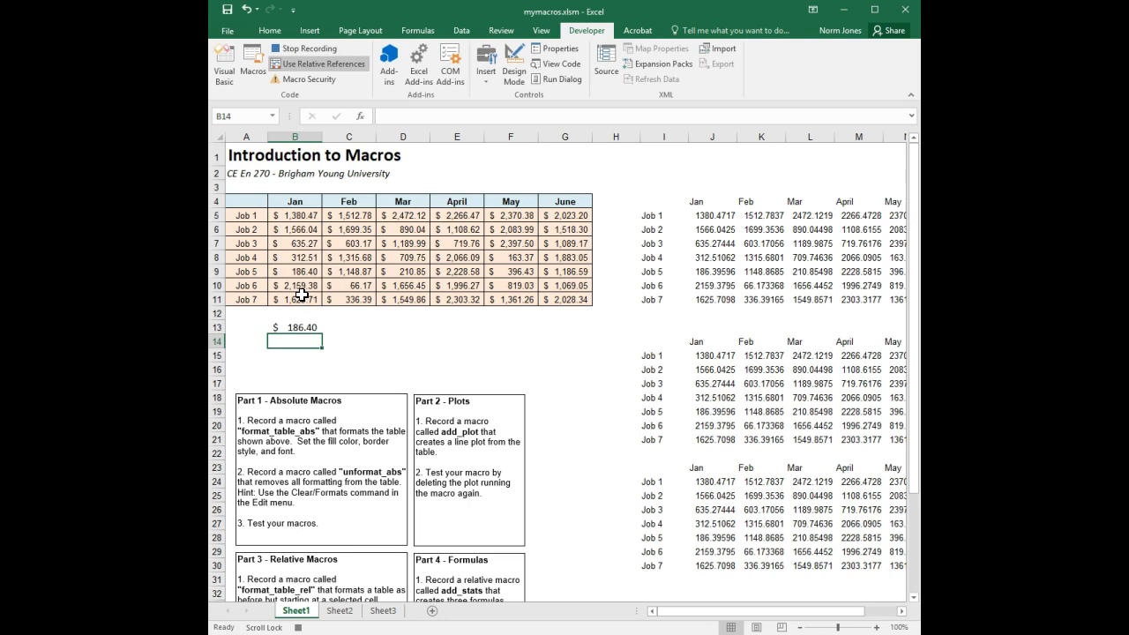
# Step: Enter an AVERAGE formula over B5:B11 in cell B14
pyautogui.write('=average(')
pyautogui.click(298, 216)
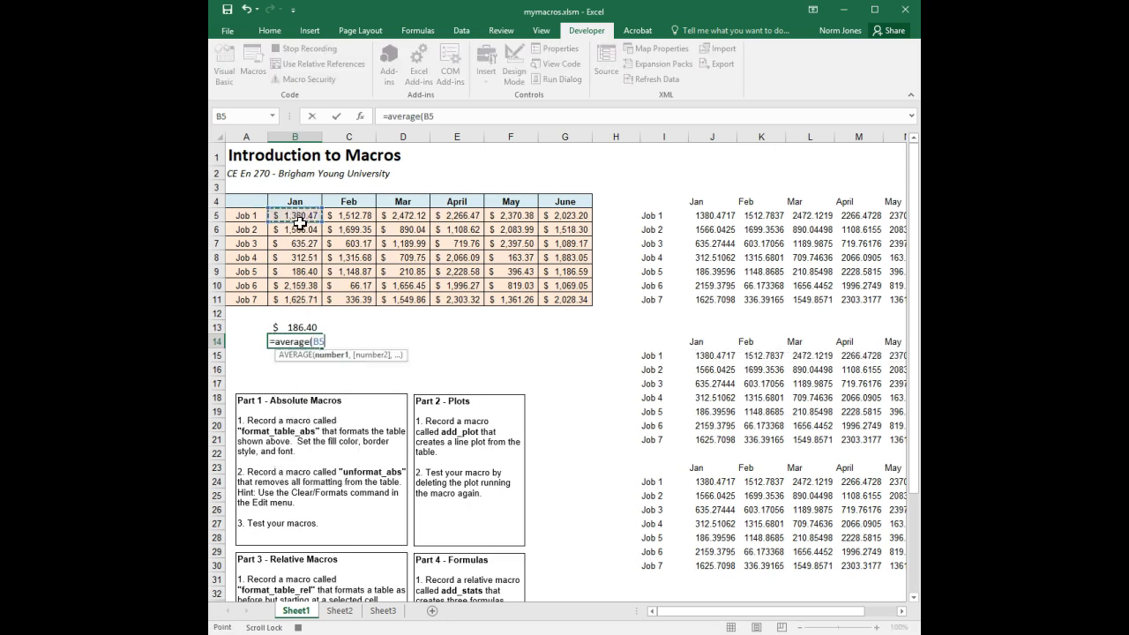
pyautogui.moveTo(299, 223); pyautogui.dragTo(307, 299)
pyautogui.press('Return')
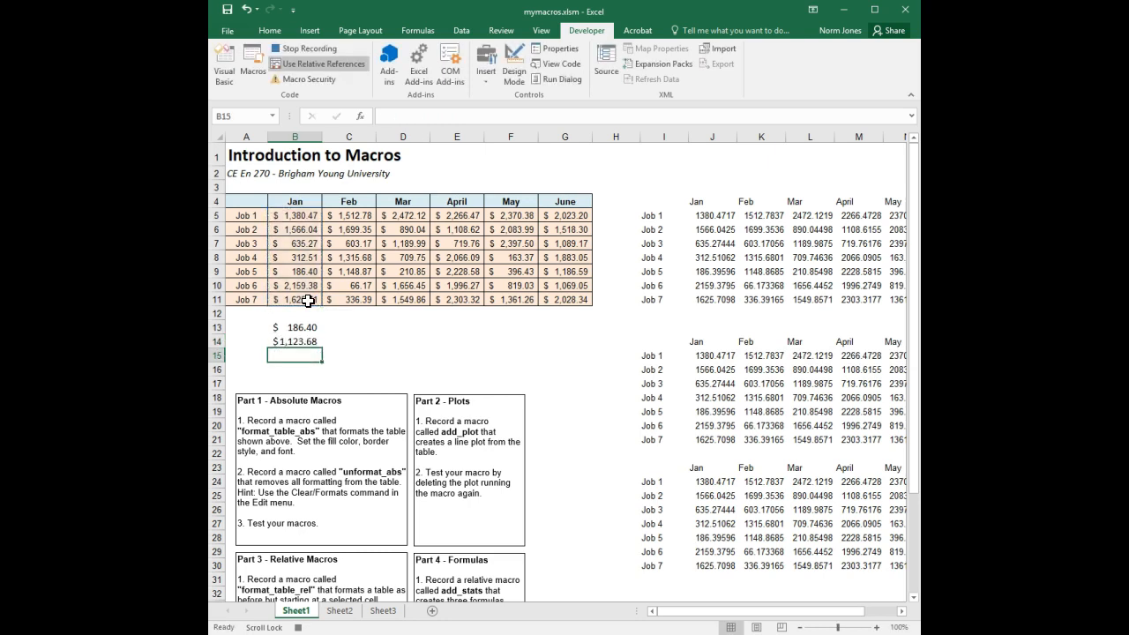
# Step: Enter a MAX formula over B5:B11 in cell B15 and stop recording the macro
pyautogui.write('=max(')
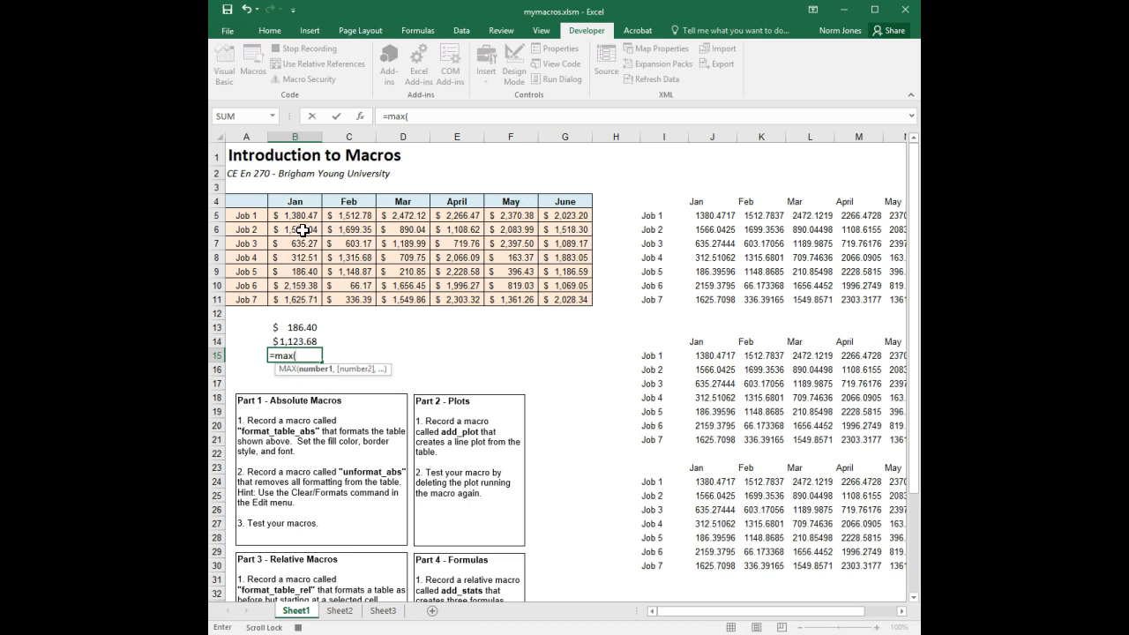
pyautogui.moveTo(300, 216); pyautogui.dragTo(297, 298)
pyautogui.press('Return')
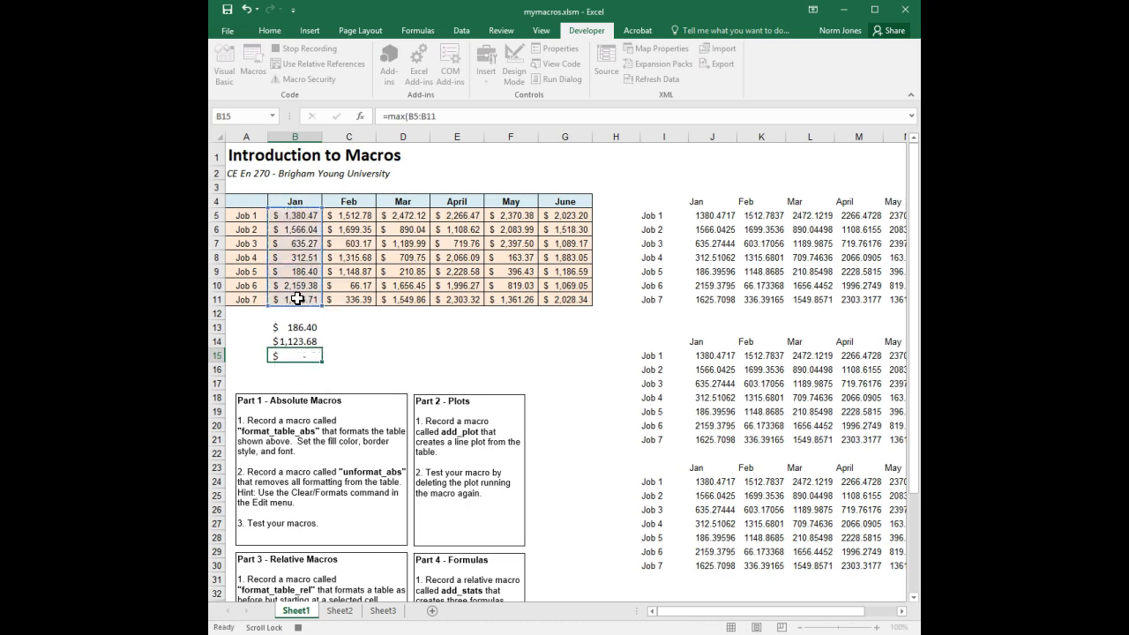
pyautogui.click(328, 48)
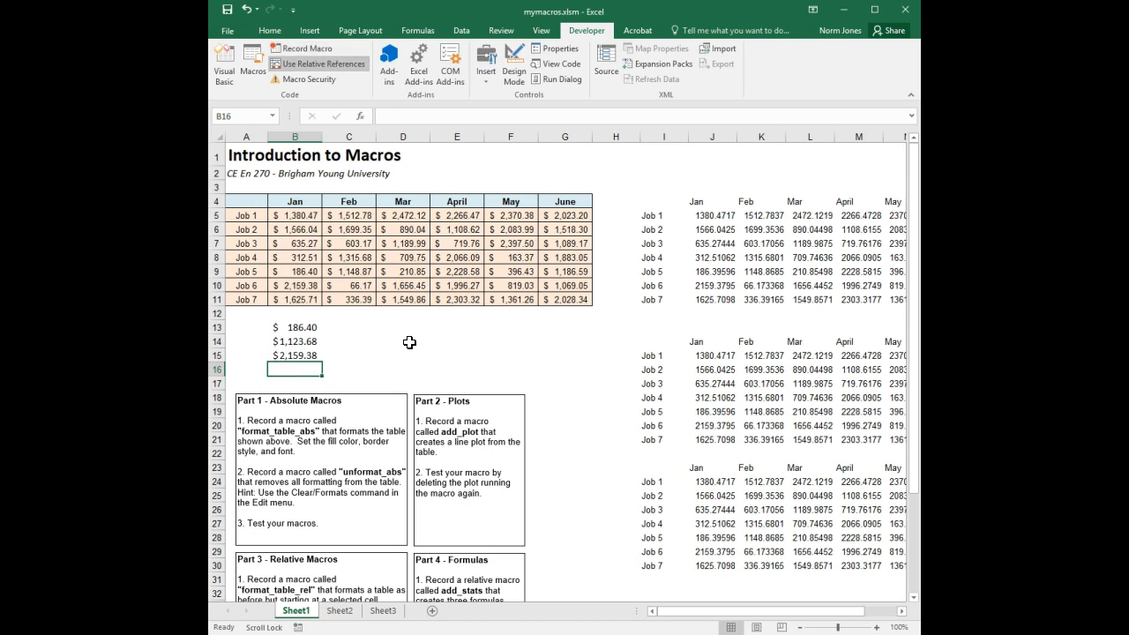
# Step: Run the add_stats macro on the February values C5:C11 and check the formulas and their referenced range in C13:C15
pyautogui.moveTo(357, 215); pyautogui.dragTo(360, 300)
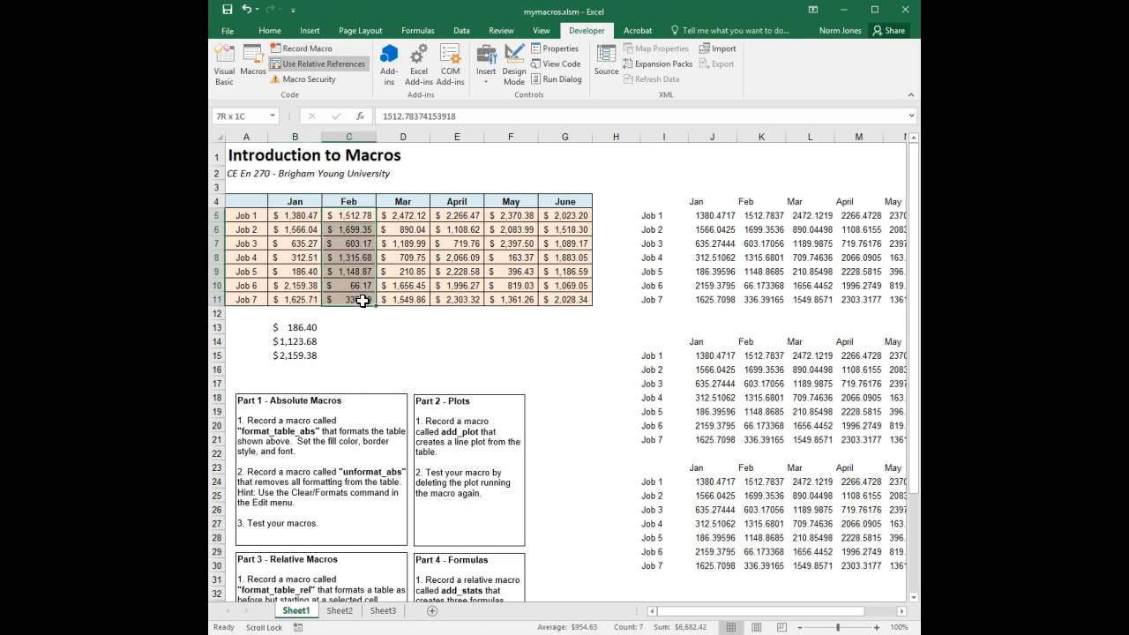
pyautogui.click(253, 57)
pyautogui.doubleClick(581, 253)
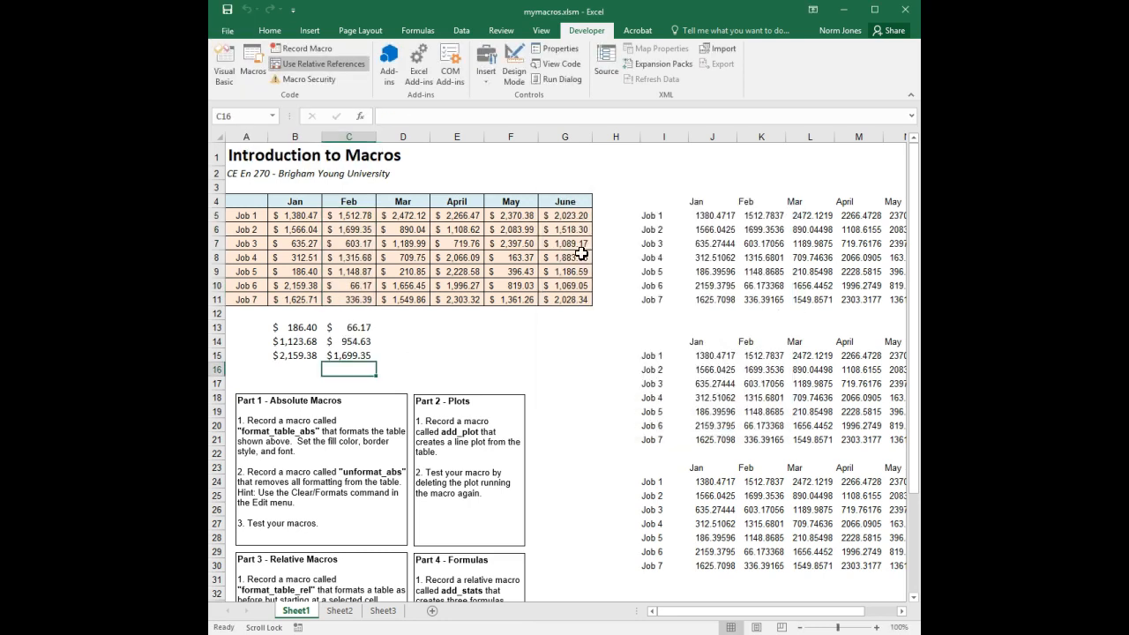
pyautogui.click(366, 328)
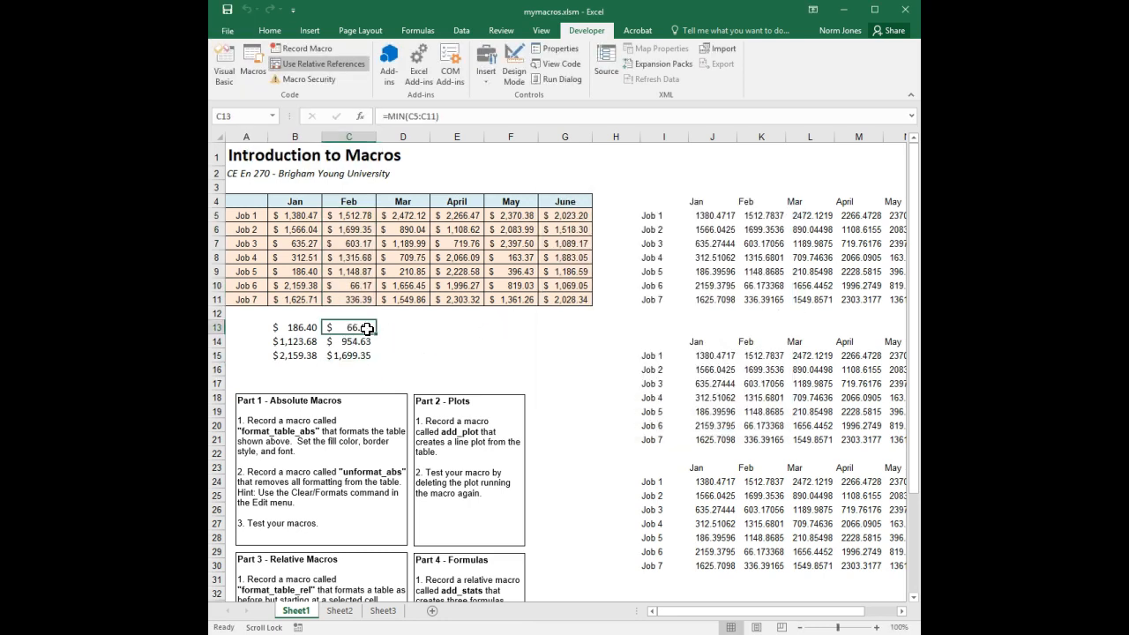
pyautogui.click(355, 342)
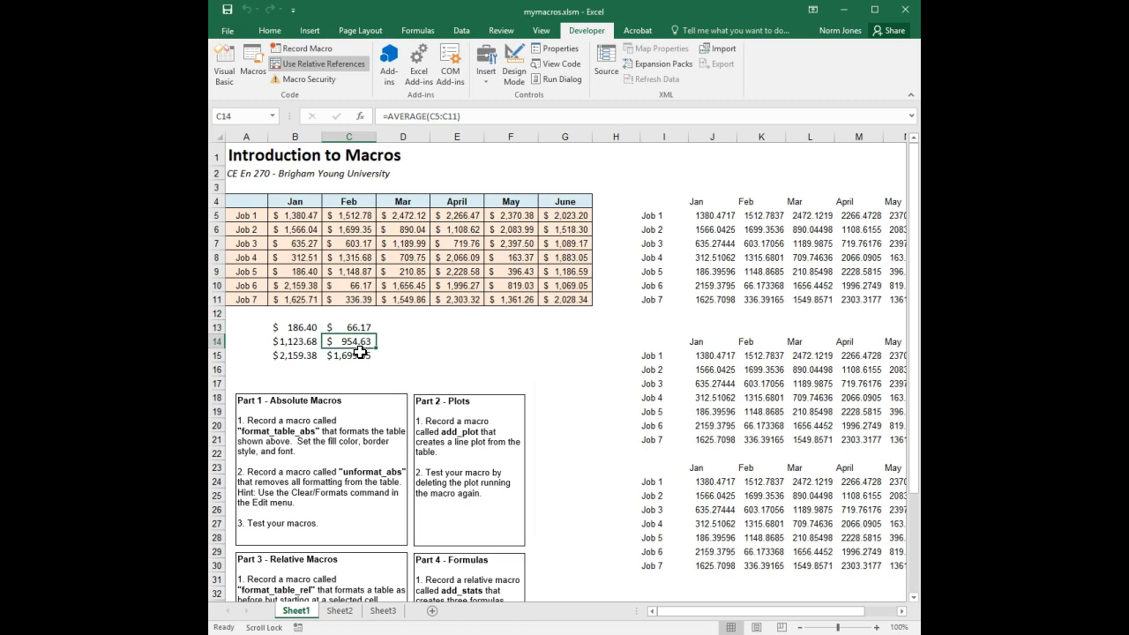
pyautogui.click(359, 360)
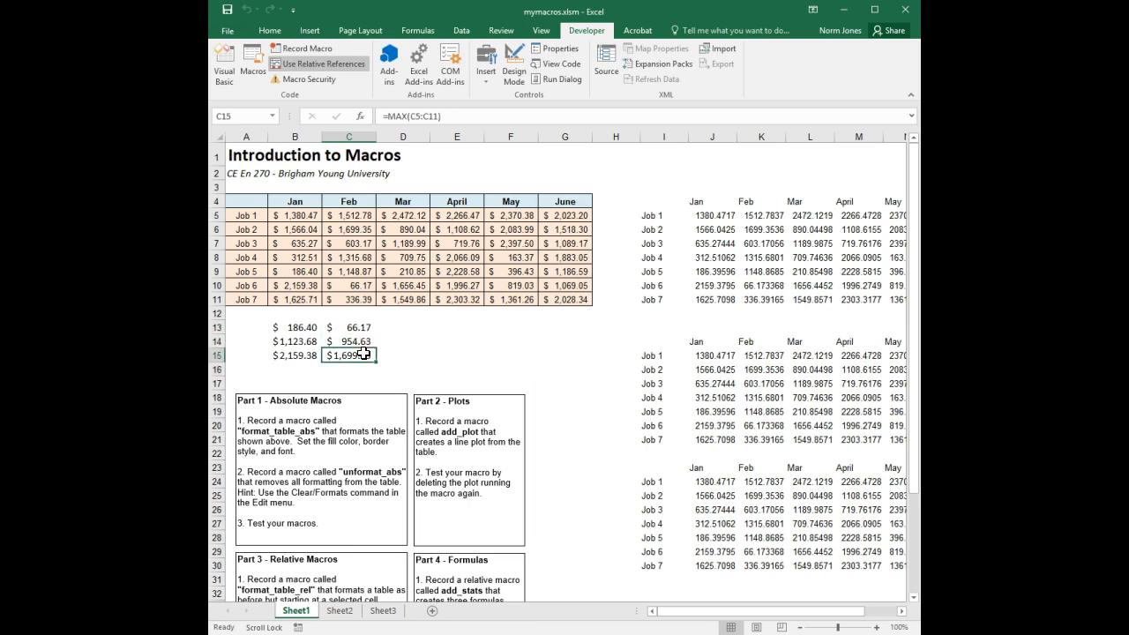
pyautogui.click(413, 115)
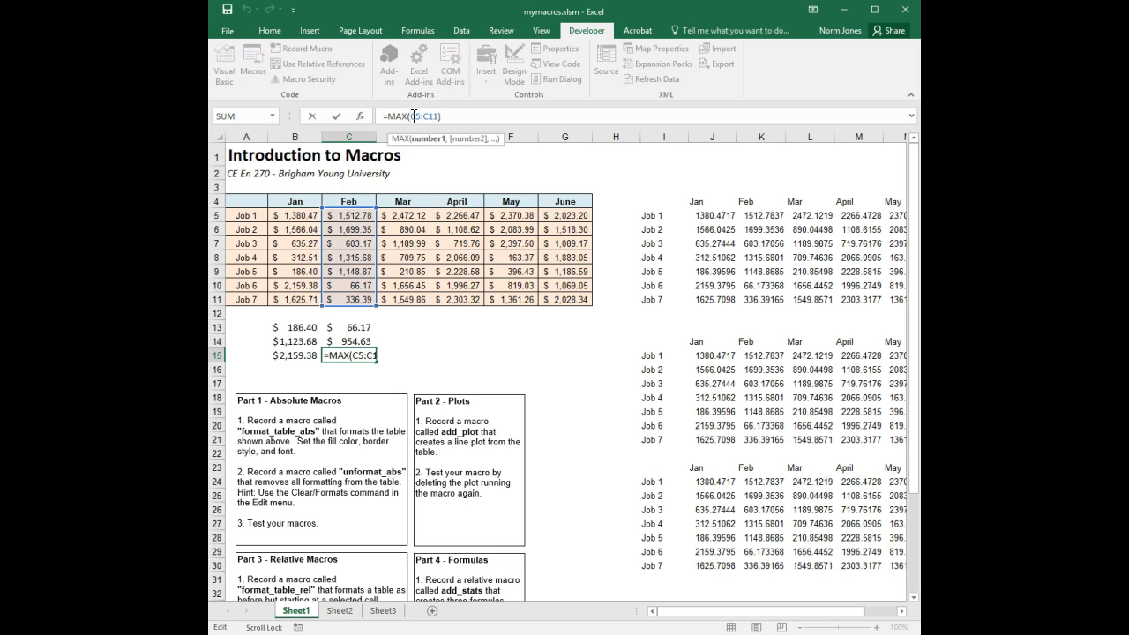
pyautogui.click(386, 346)
pyautogui.hotkey('ctrl', 'Return')
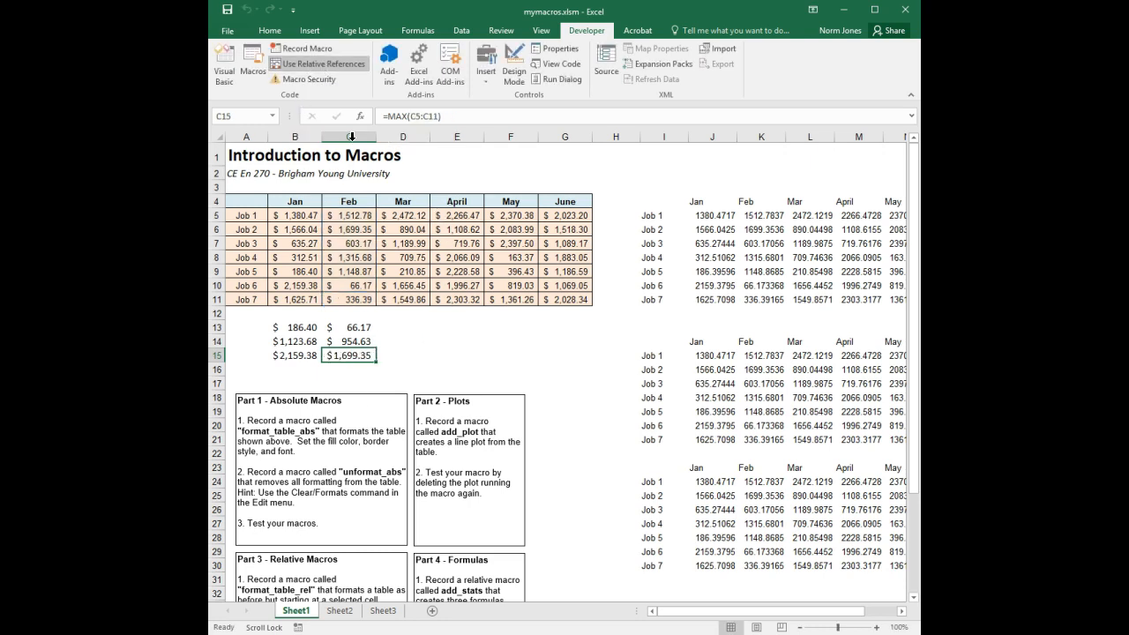
# Step: Run the add_stats macro on the April values E5:E11
pyautogui.moveTo(449, 220); pyautogui.dragTo(450, 300)
pyautogui.click(253, 66)
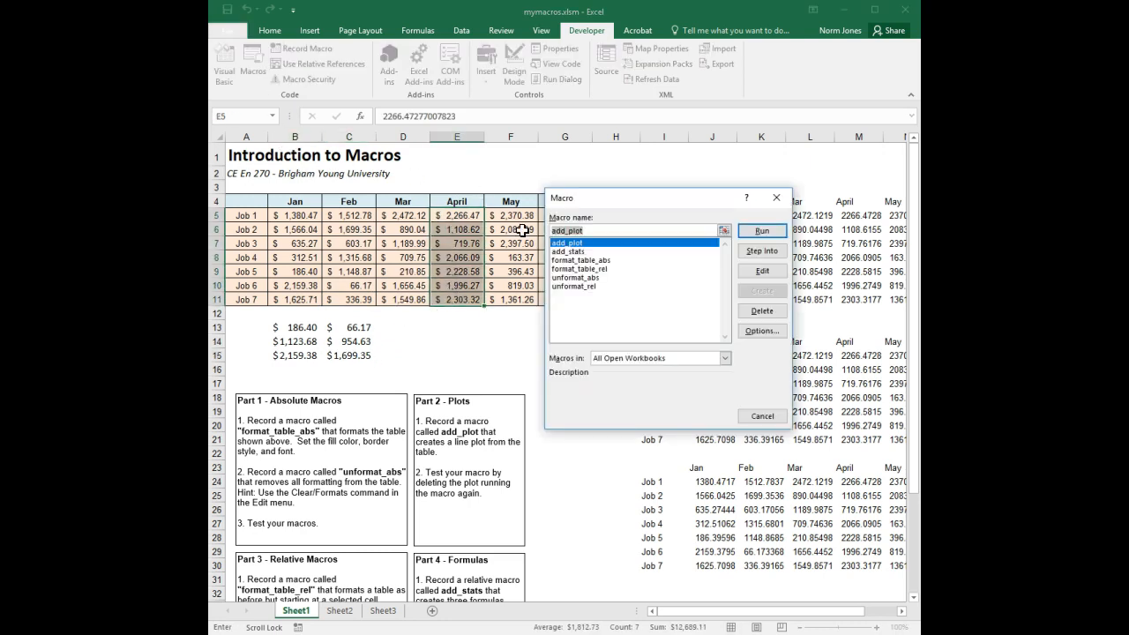
pyautogui.doubleClick(569, 251)
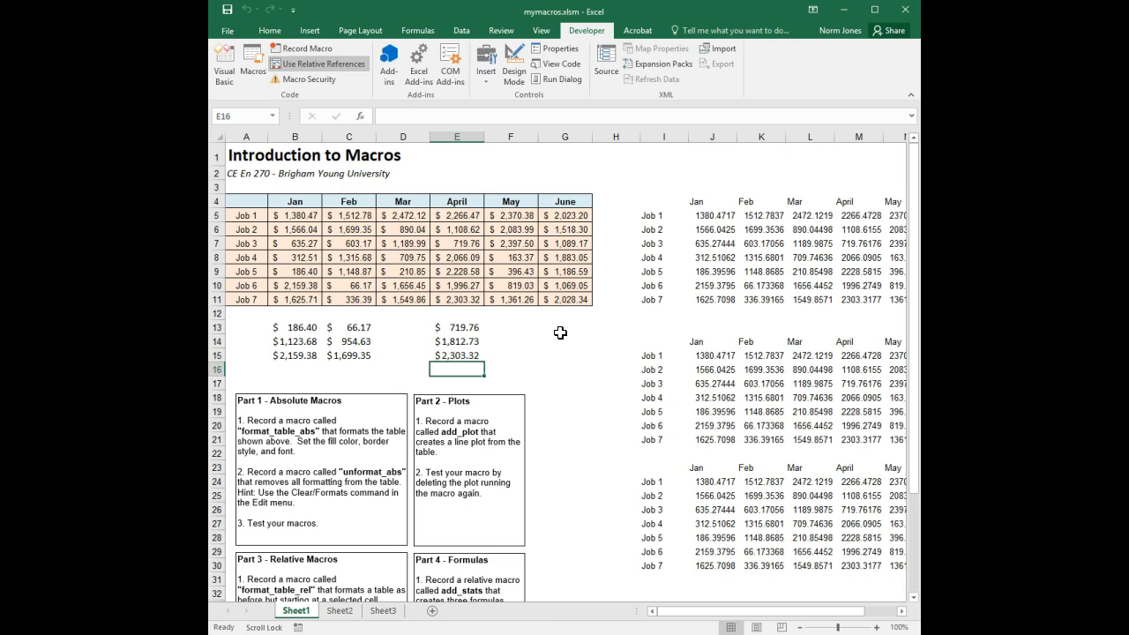